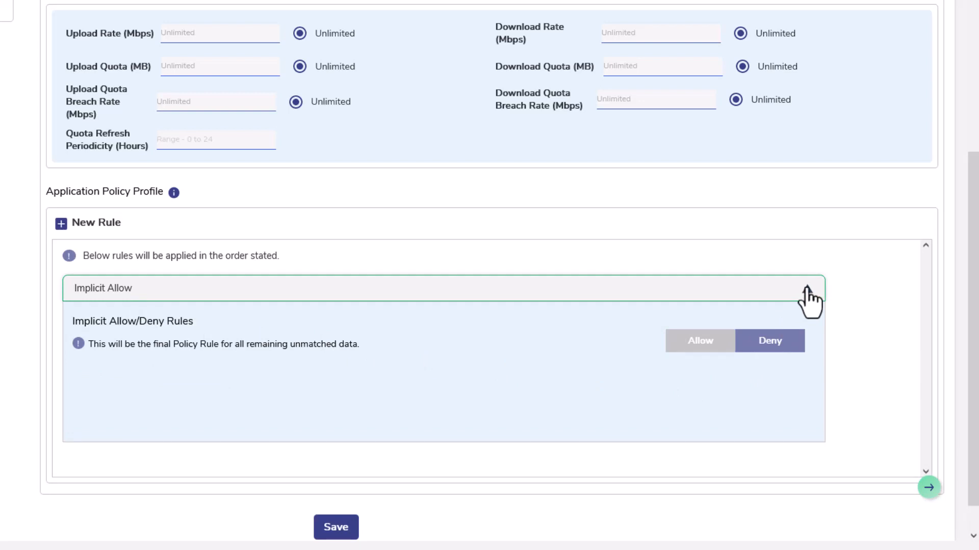
Set the Starlink implicit rule to Deny and add an Allow Domain rule for *.k4mobility.com, *.cloudflareinsight.com
left_click(806, 289)
left_click(103, 225)
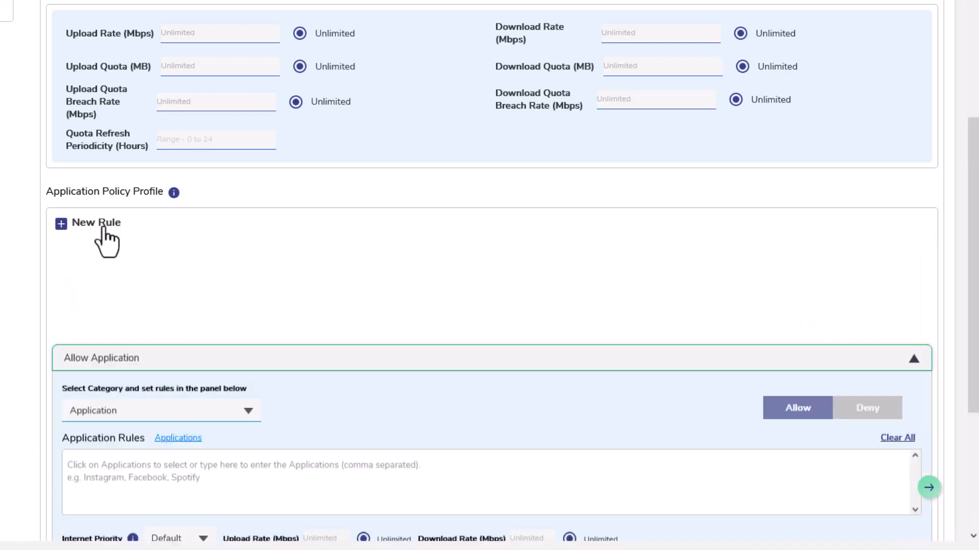
left_click(247, 306)
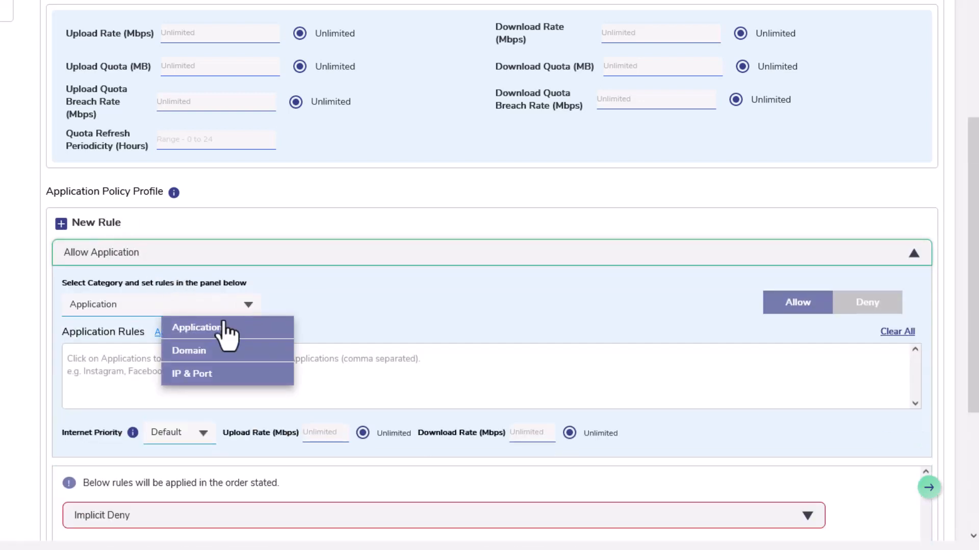
left_click(191, 352)
left_click(160, 358)
type("*.k4mobility.com, *.cl")
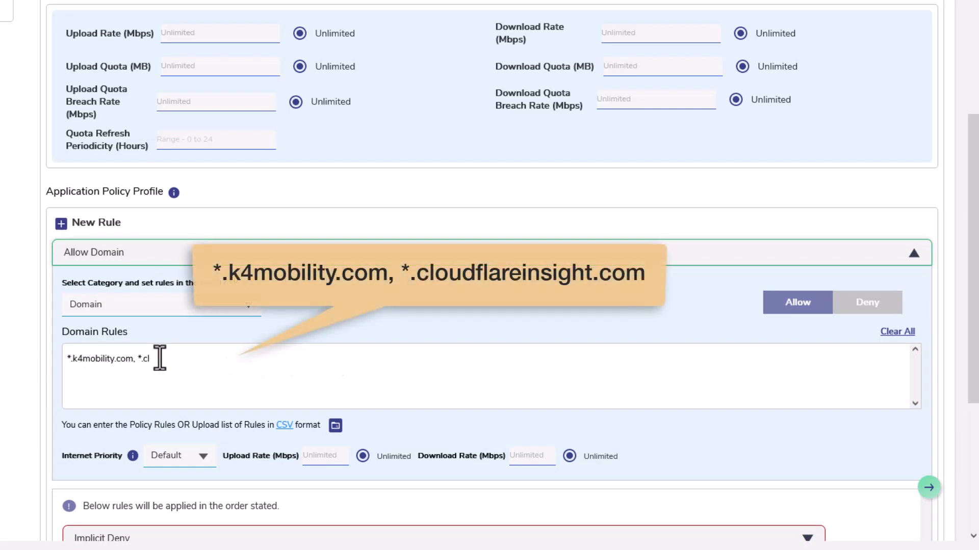
type("oudflareinsight.com")
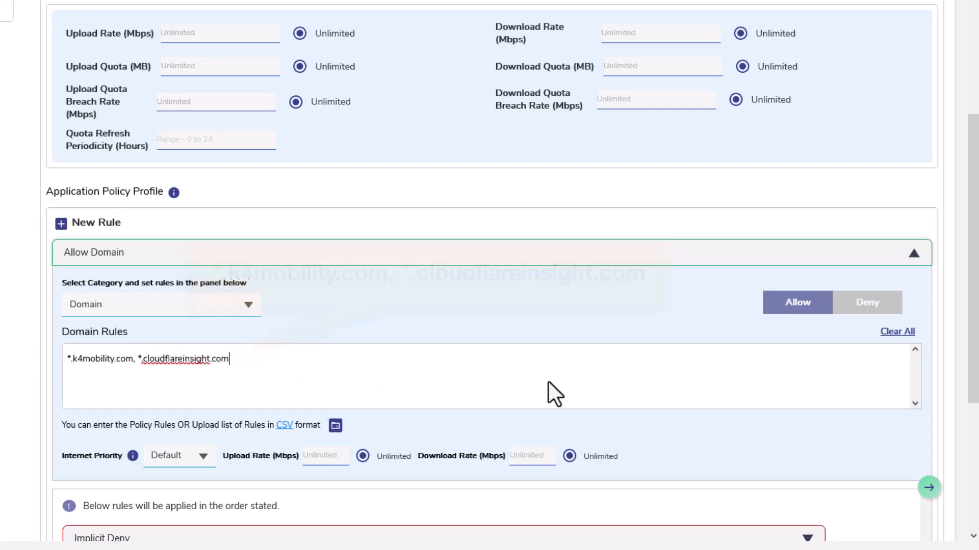
left_click(910, 254)
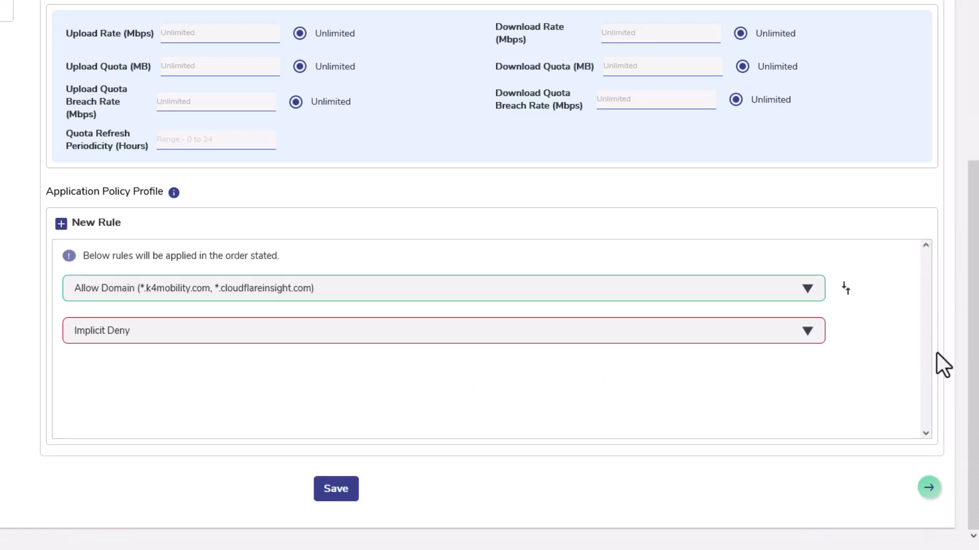
Review which connections the Starlink profile can be copied to, and save the CaptiveNetworkBlock traffic policy
scroll(867, 281, "up", 2)
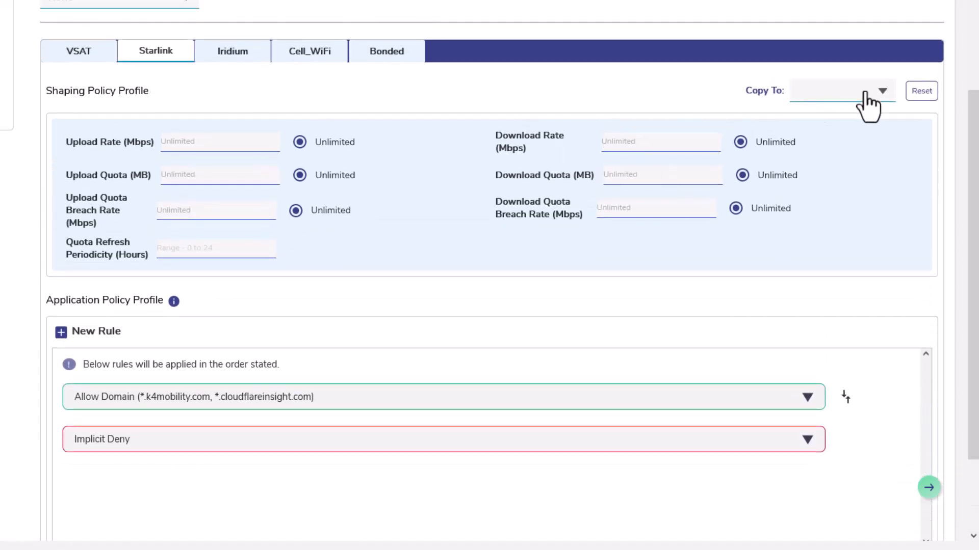
left_click(880, 93)
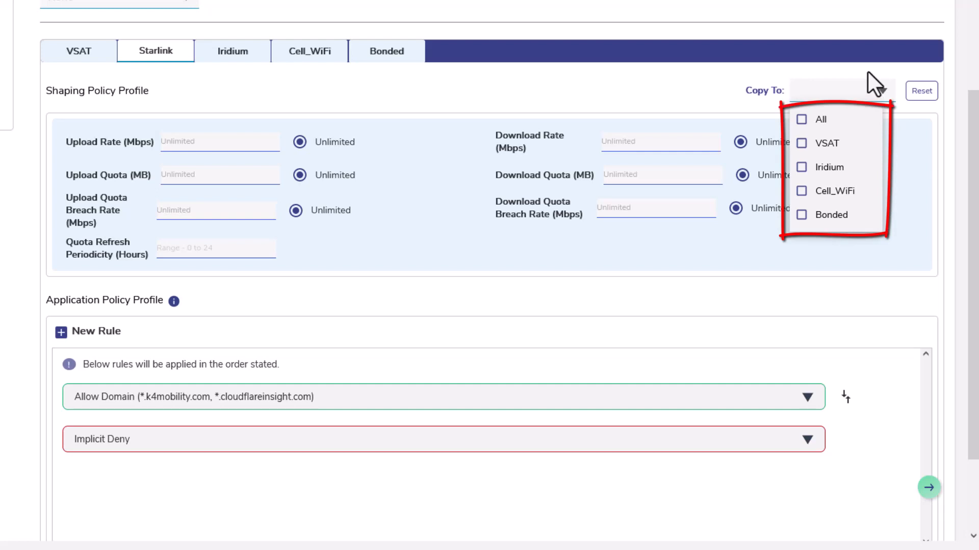
left_click(868, 71)
left_click_drag(973, 199, 976, 270)
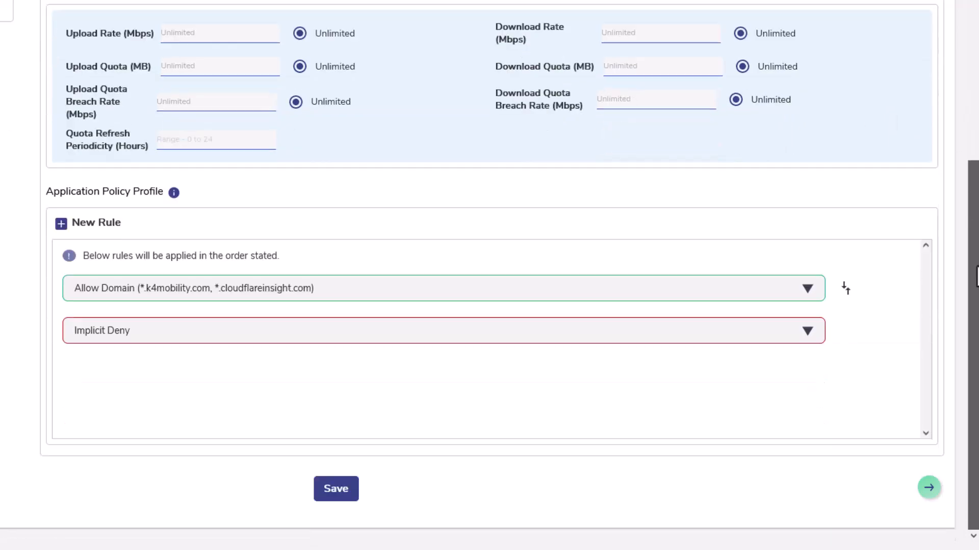
left_click(336, 489)
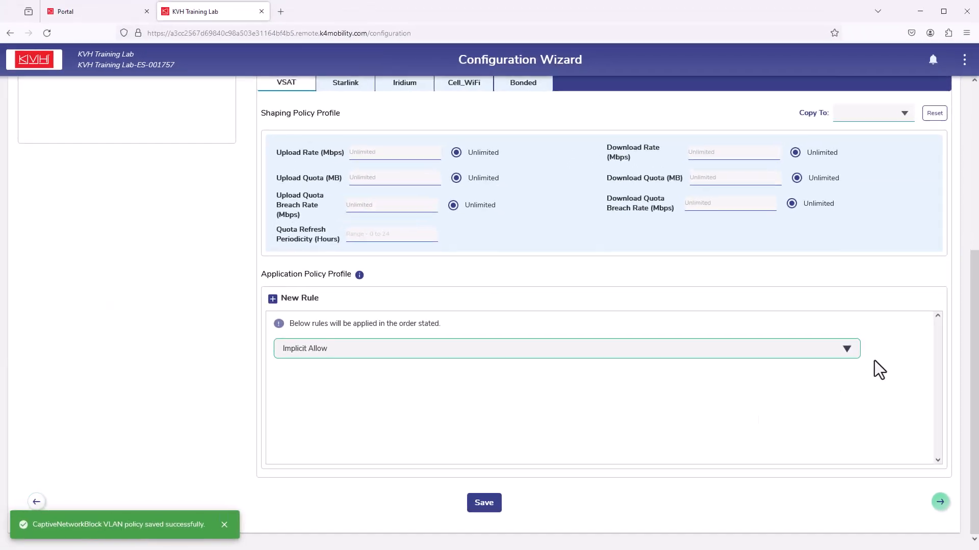
Start a new device traffic policy and name it CaptiveDeviceAccess
left_click_drag(971, 310, 941, 130)
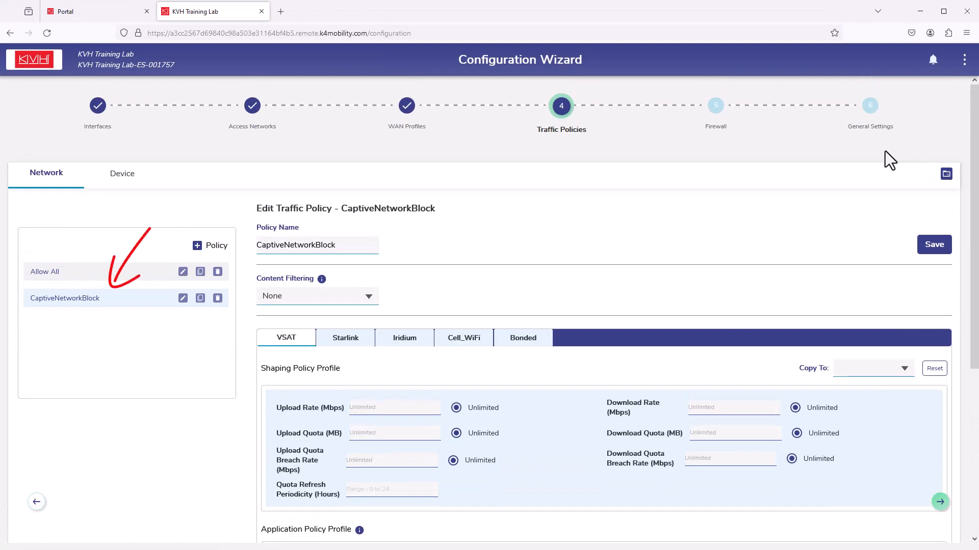
left_click(122, 176)
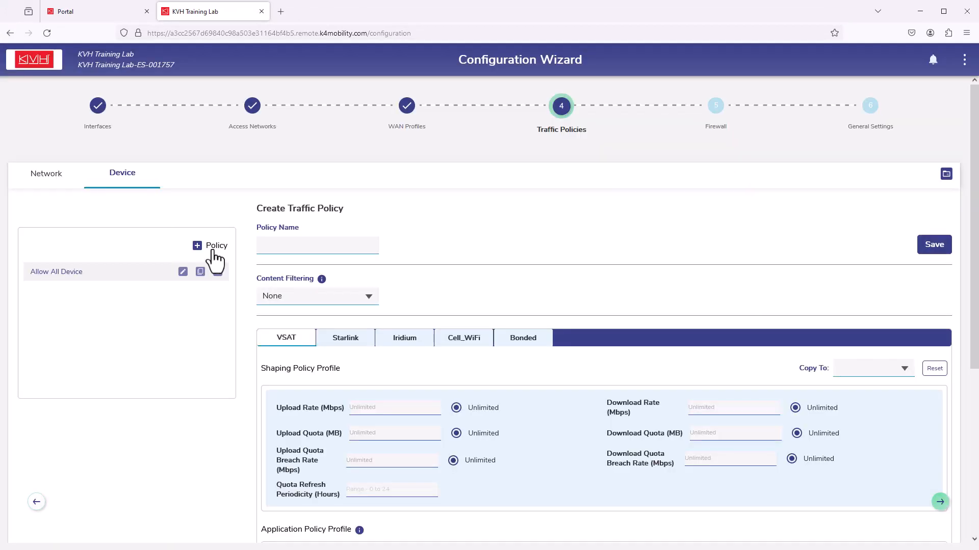
left_click(288, 245)
type("Cap")
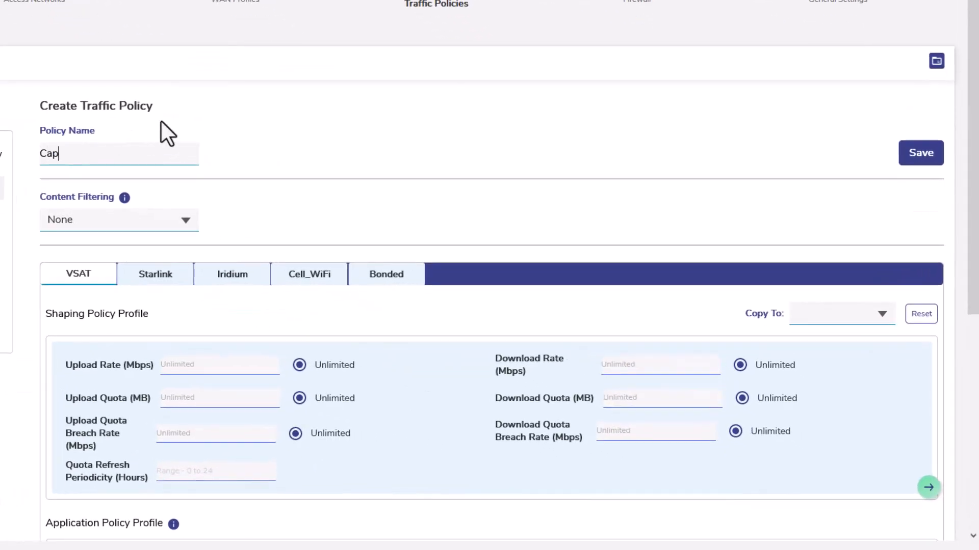
type("tiveDeviceAccess")
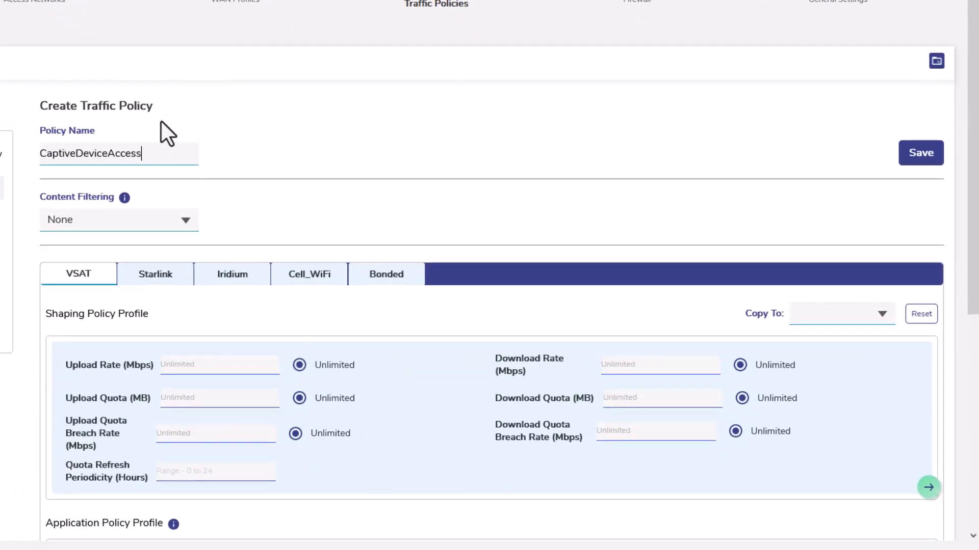
Check the device policy's implicit rule for Starlink and set its Content Filtering to All Categories
left_click(183, 274)
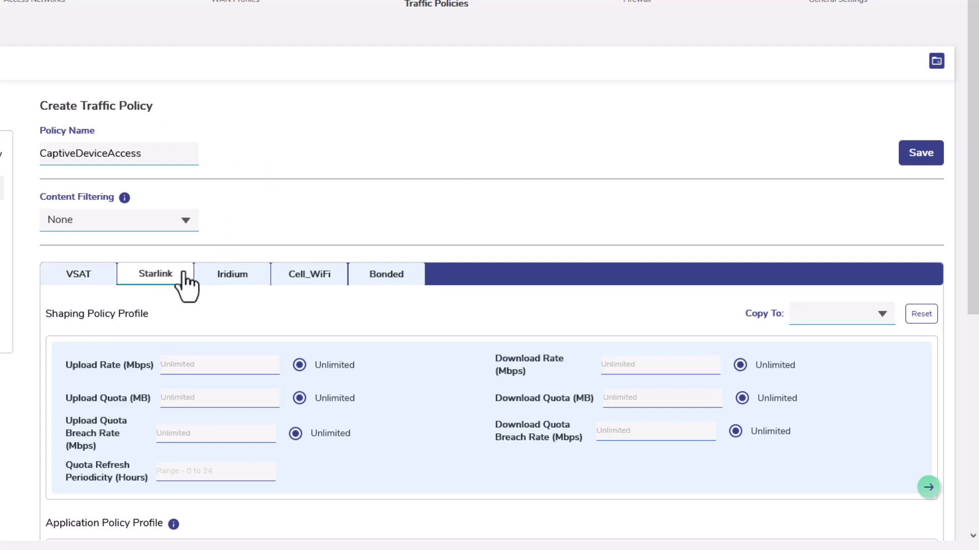
scroll(950, 240, "down", 6)
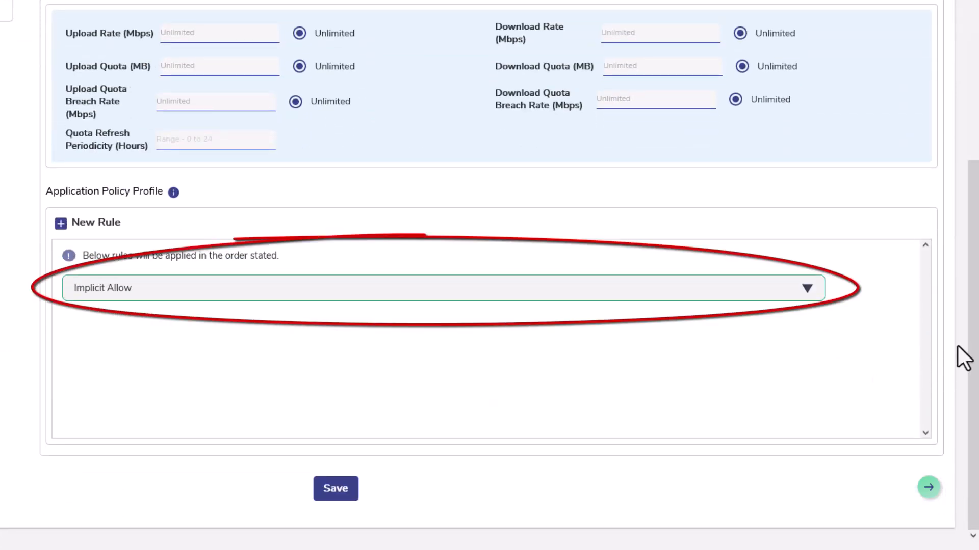
scroll(968, 350, "up", 6)
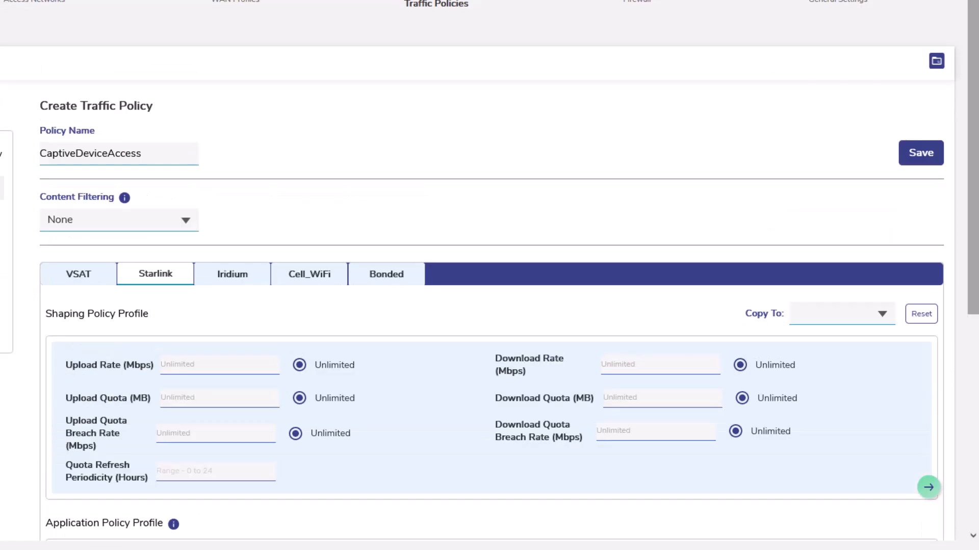
left_click(187, 220)
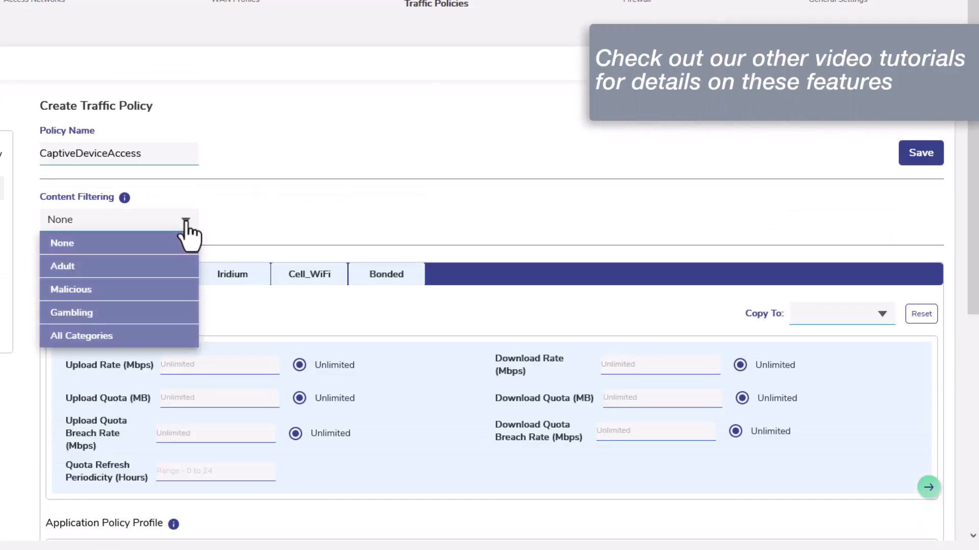
left_click(140, 337)
left_click_drag(972, 306, 961, 525)
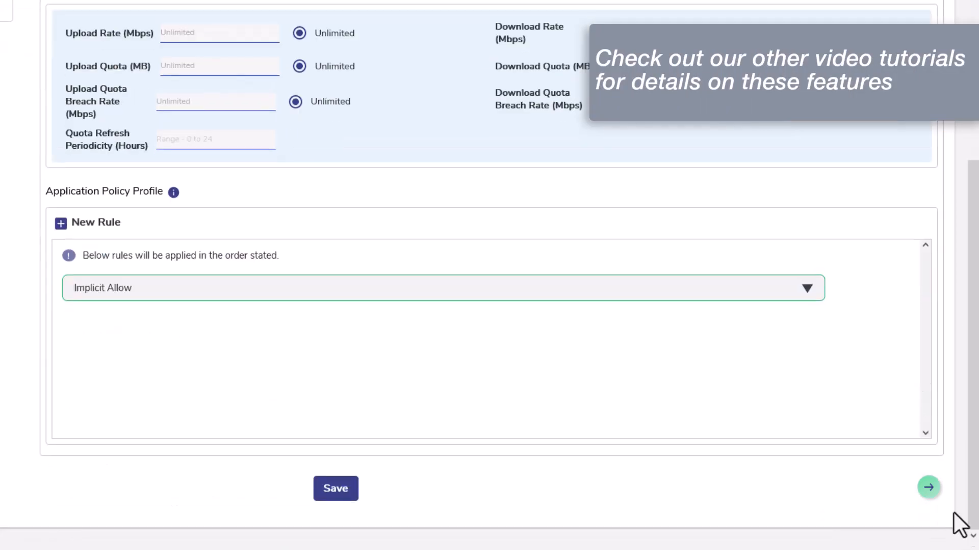
left_click(61, 224)
left_click(246, 305)
left_click(917, 250)
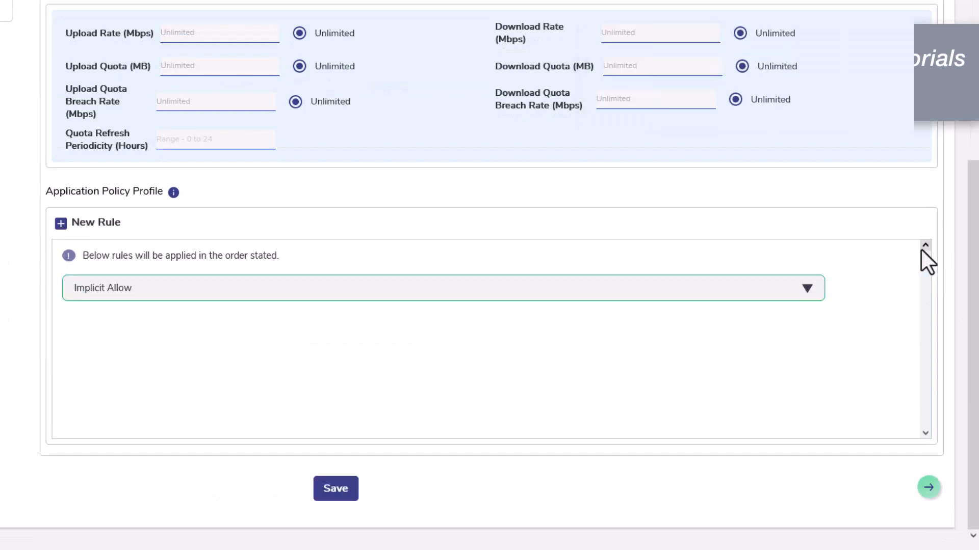
Save the CaptiveDeviceAccess policy and go to the Access Networks stage
left_click(345, 492)
left_click_drag(973, 285, 940, 86)
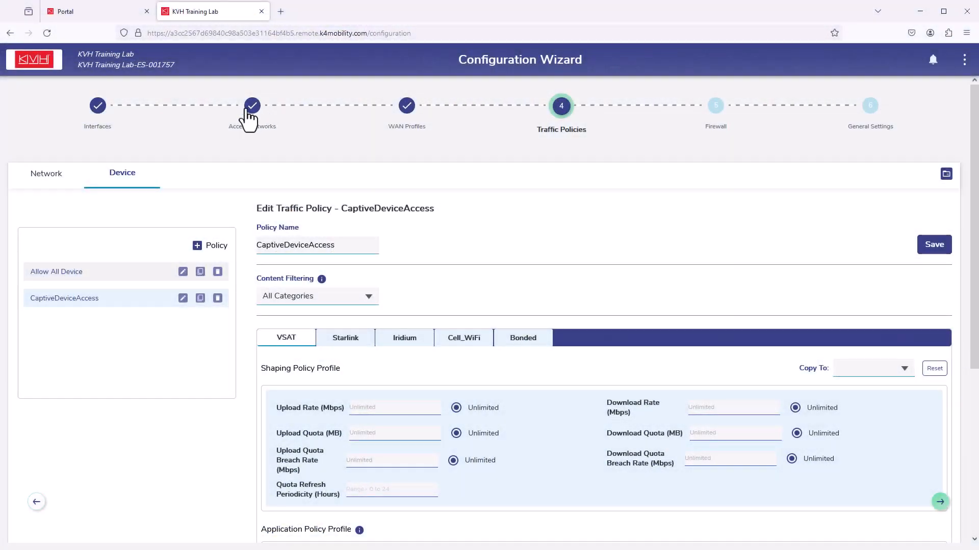
left_click(249, 113)
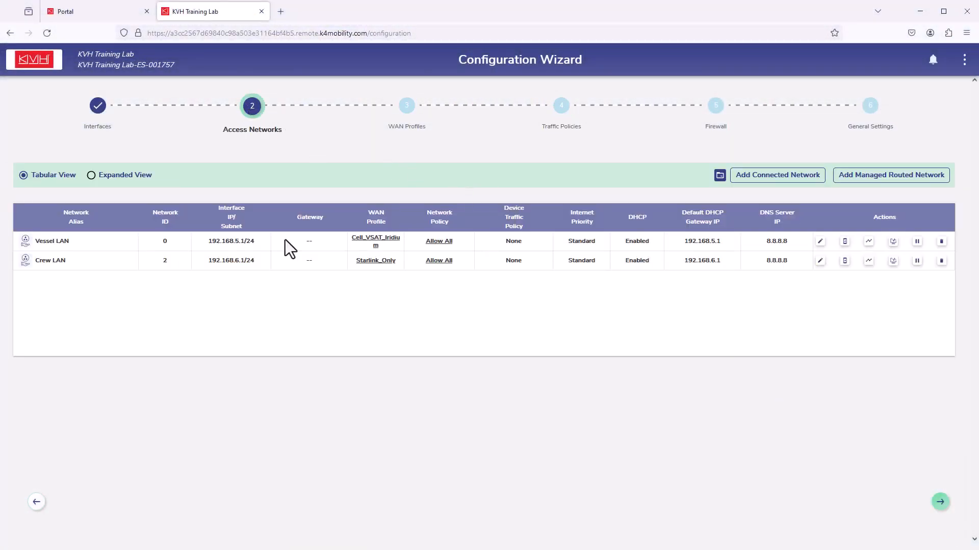
Edit the Crew LAN network, enabling Captive Access Network with HTTP redirect, and set its Network Policy to CaptiveNetworkBlock
left_click(821, 261)
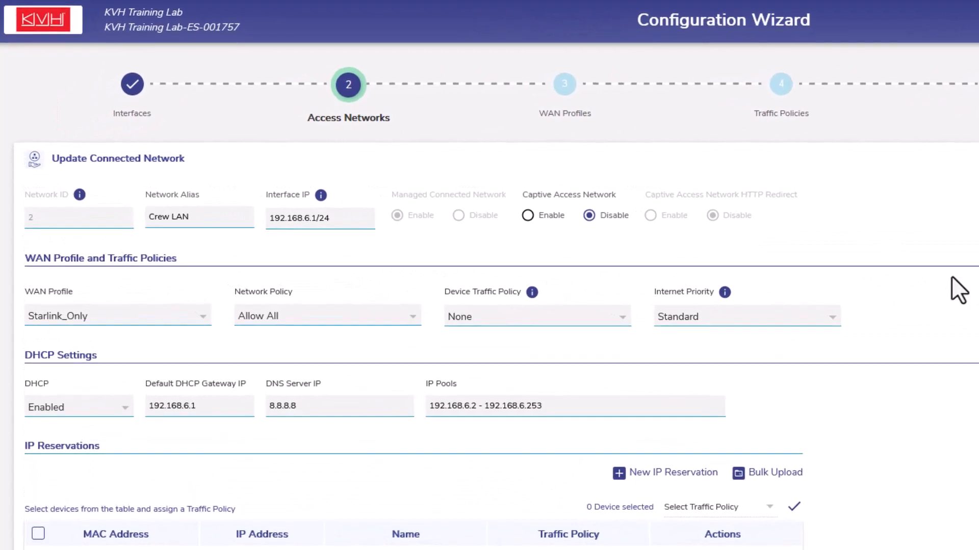
left_click(528, 216)
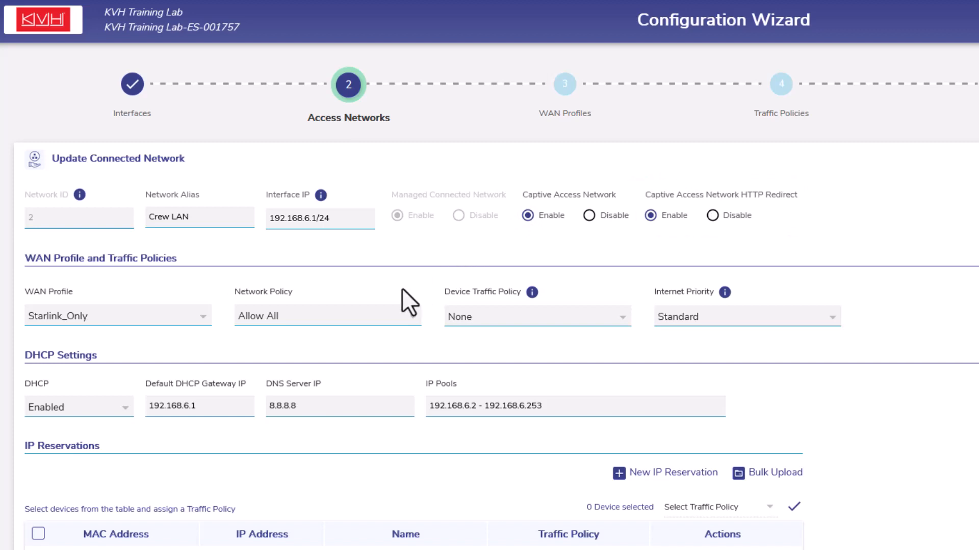
left_click(186, 316)
left_click(186, 316)
left_click(411, 324)
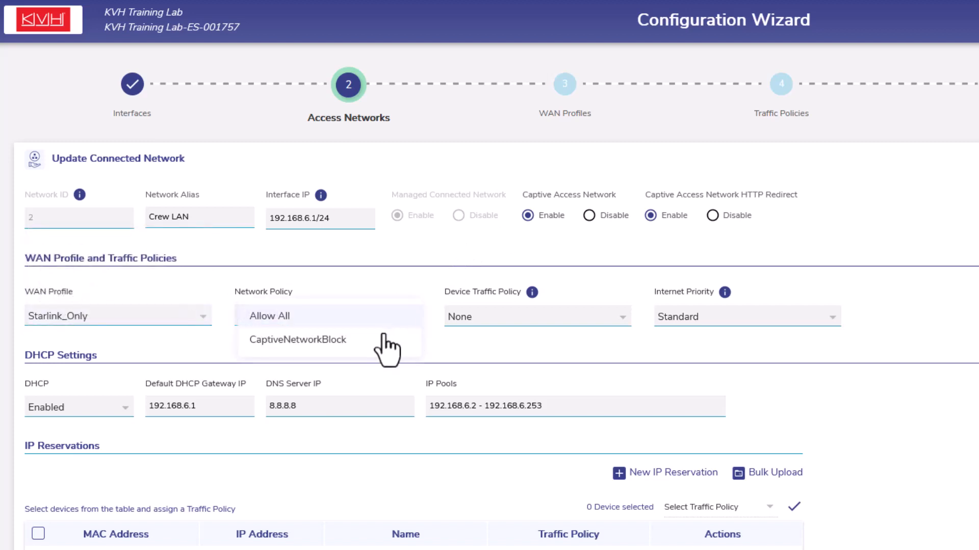
left_click(365, 344)
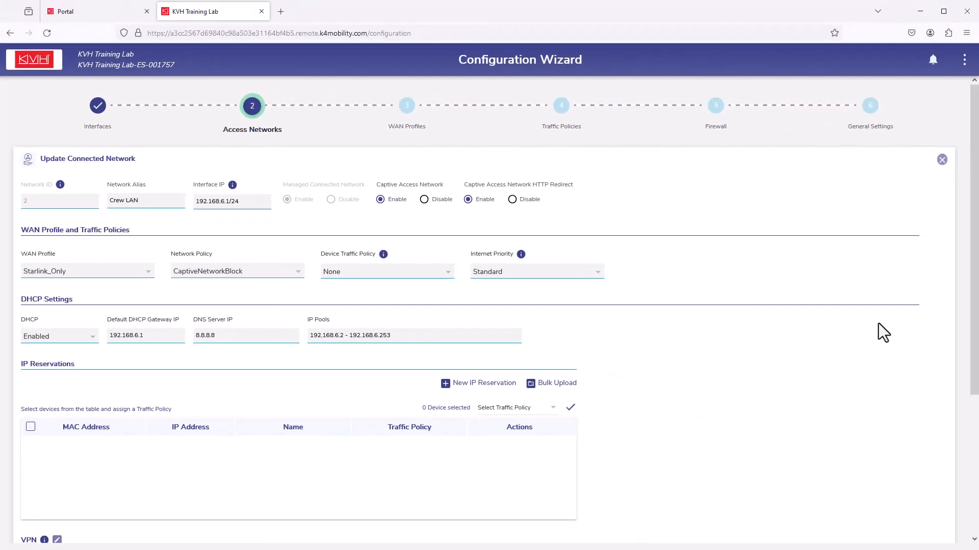
Save the Crew LAN network changes and acknowledge the update message
scroll(971, 305, "down", 4)
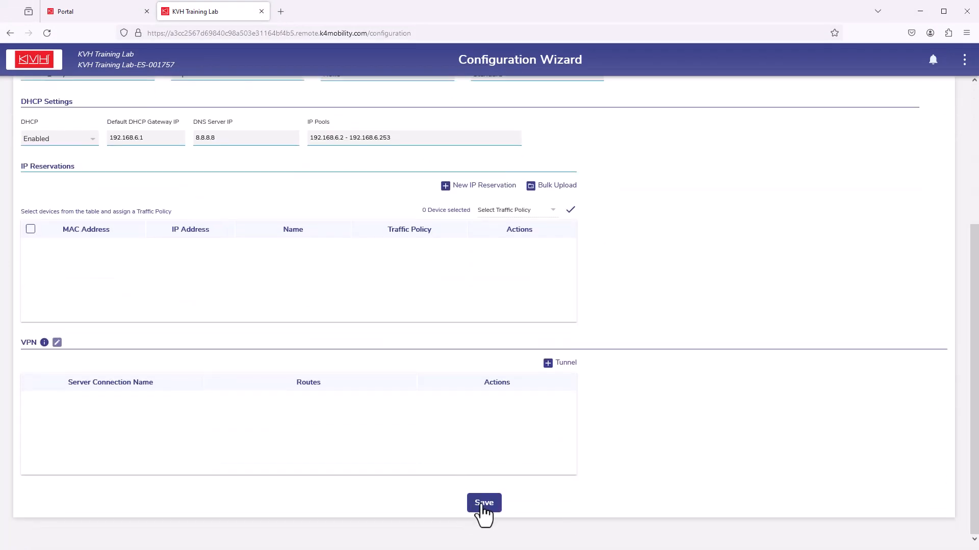
left_click(484, 503)
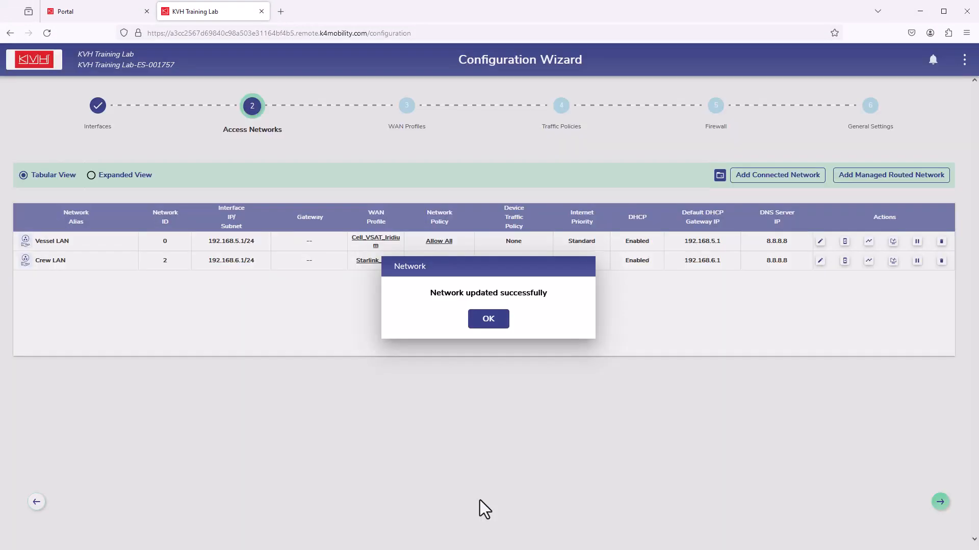
left_click(483, 326)
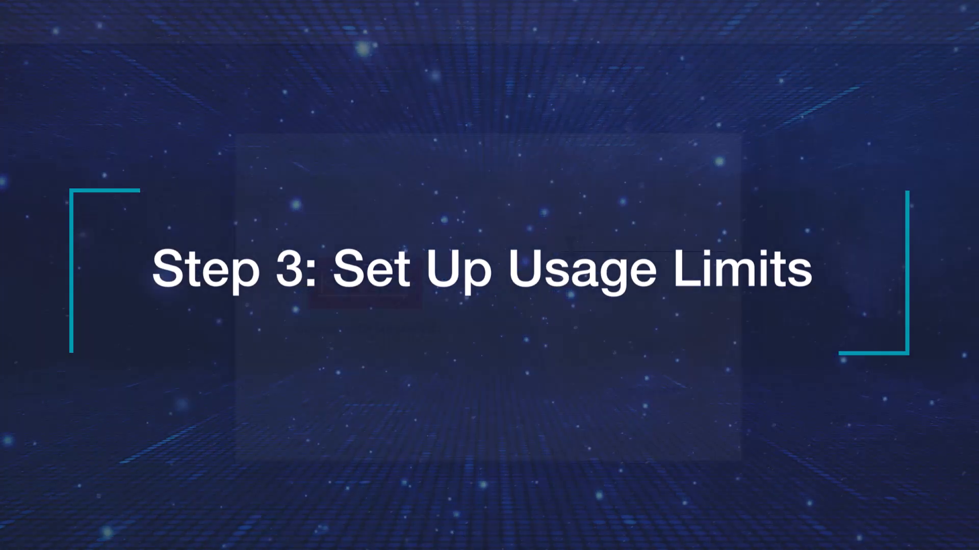
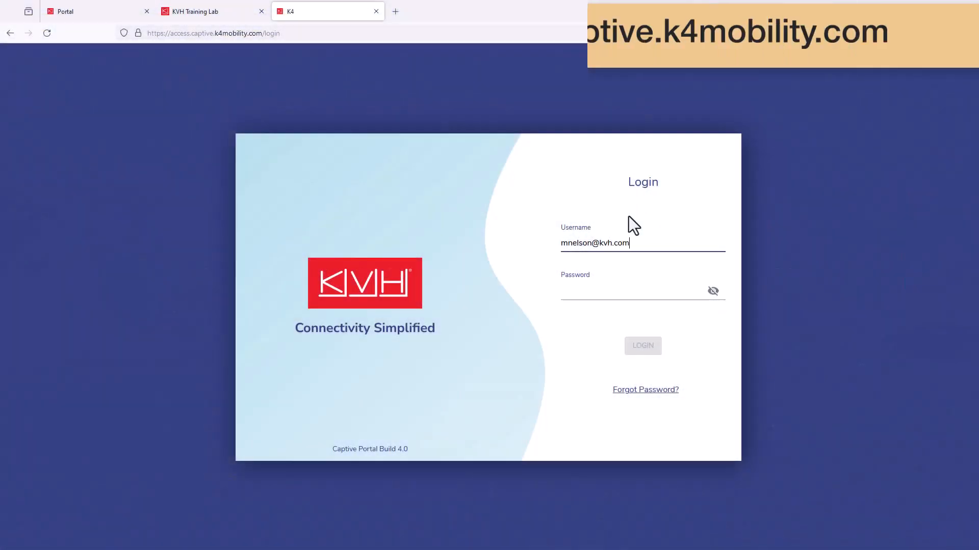
left_click(606, 271)
type("•••••••••••••••")
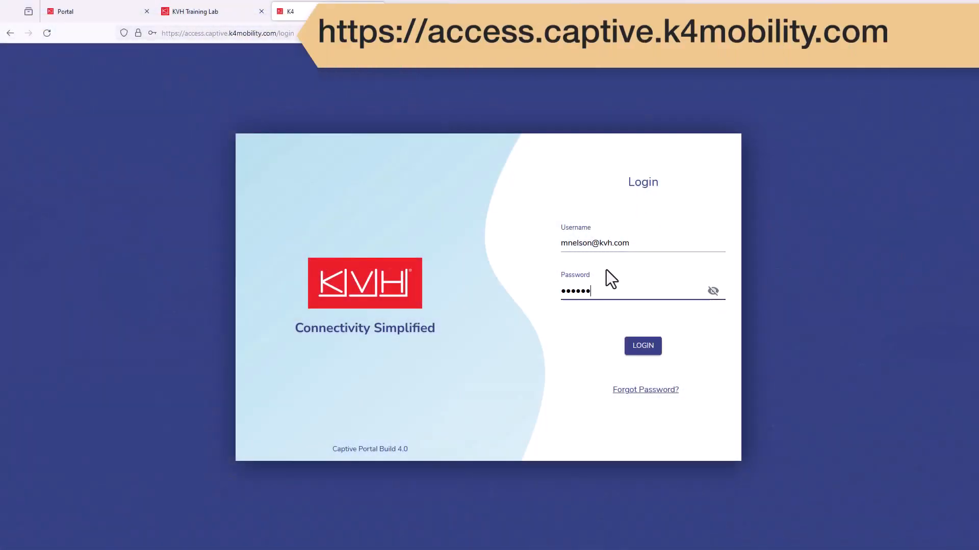
left_click(644, 348)
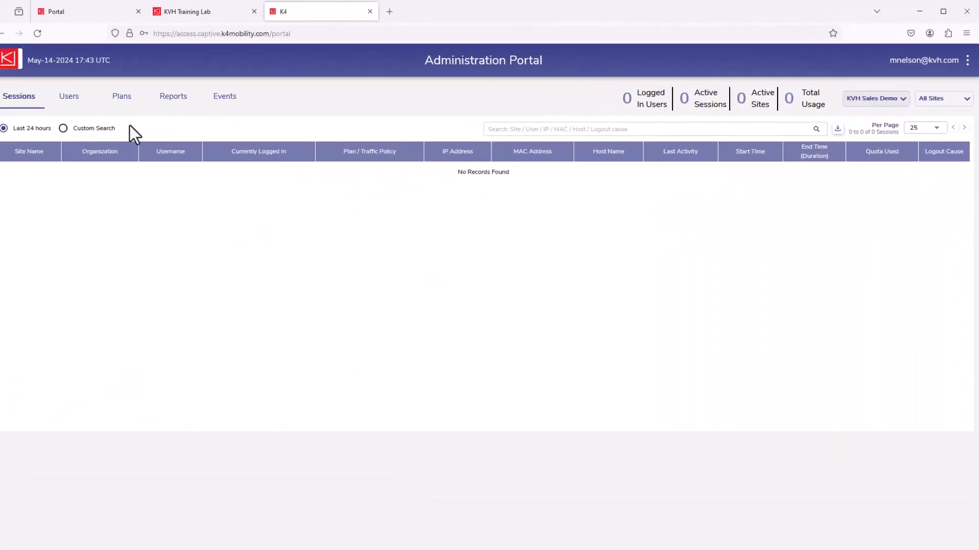
Start a new subscription plan in the Administration Portal and name it 45GB Weekly
left_click(132, 99)
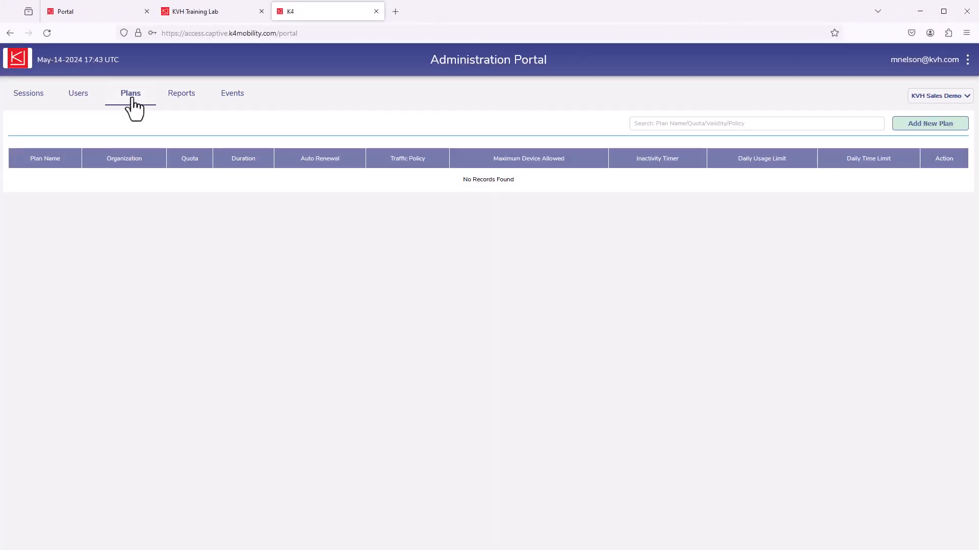
left_click(928, 127)
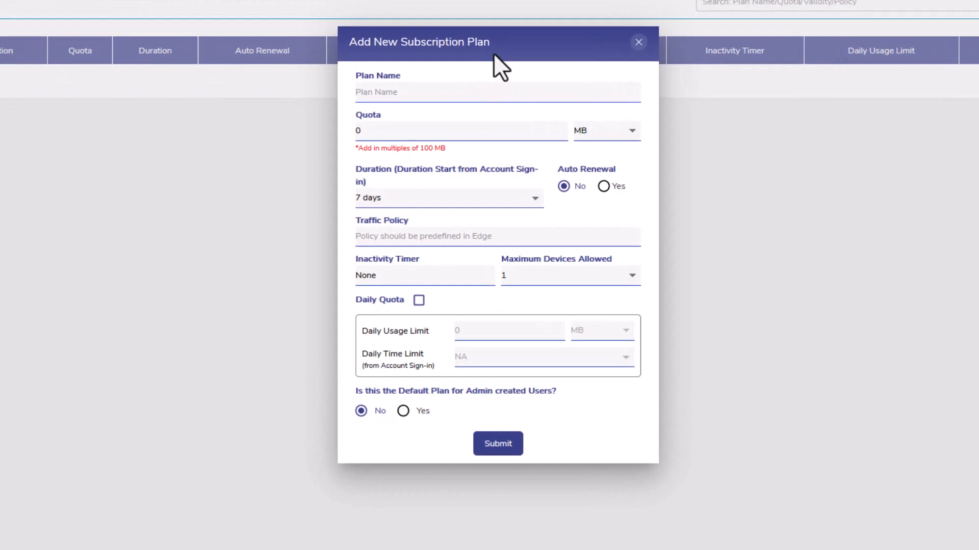
type("45GB Weekly")
Set the subscription plan's quota to 45 GB
left_click(631, 131)
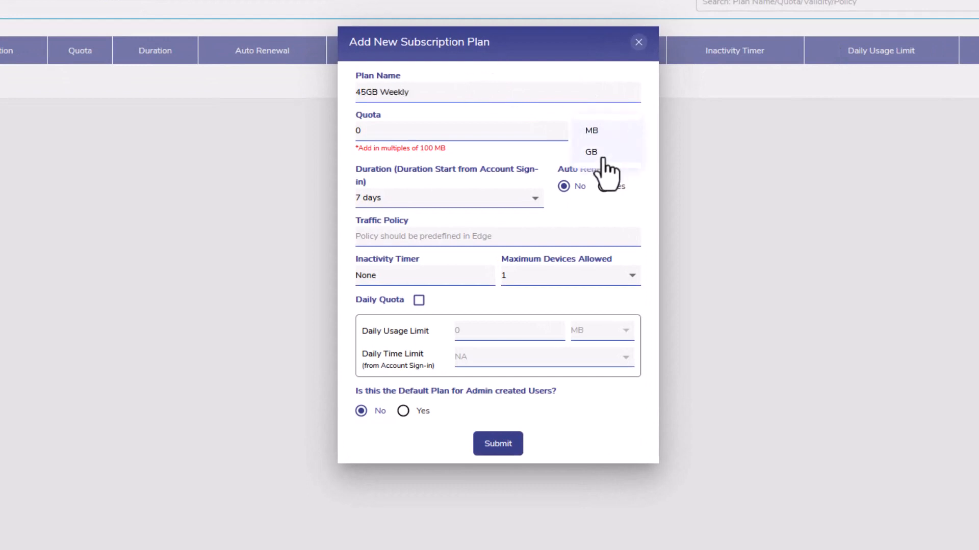
left_click(604, 175)
double_click(403, 130)
type("45")
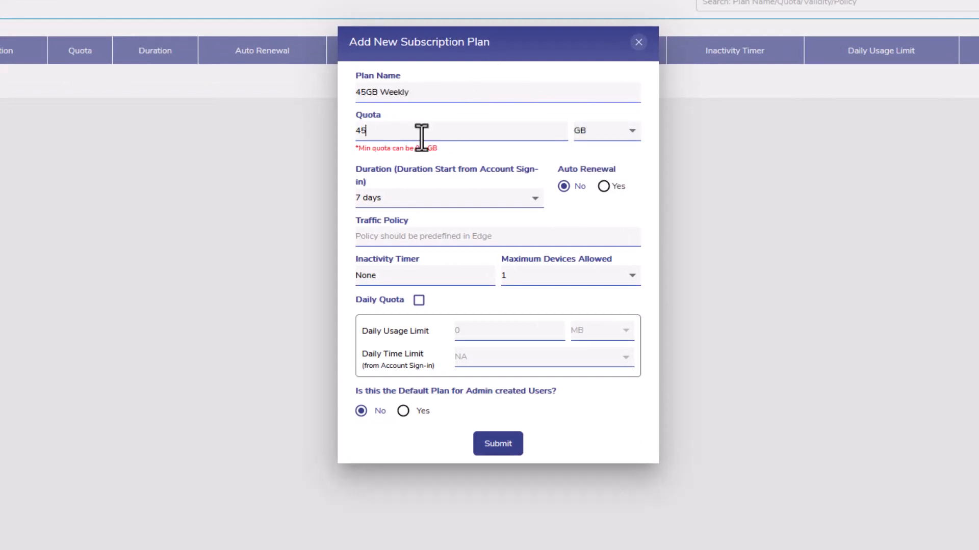
Set the plan's duration to 7 days, enable auto renewal, and enter CaptiveDeviceAccess as the traffic policy
left_click(534, 200)
left_click(410, 229)
left_click(603, 186)
left_click(367, 235)
type("C")
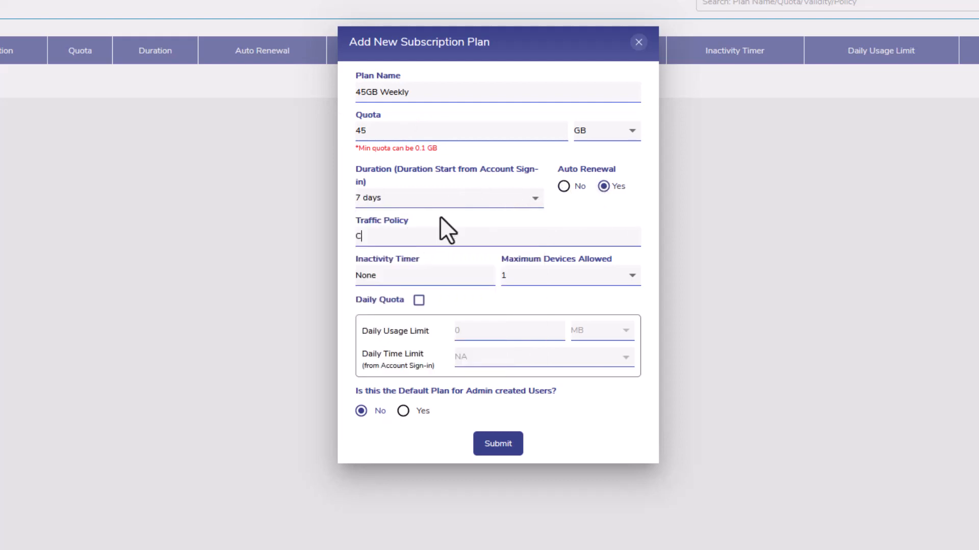
type("aptiveDeviceAccess")
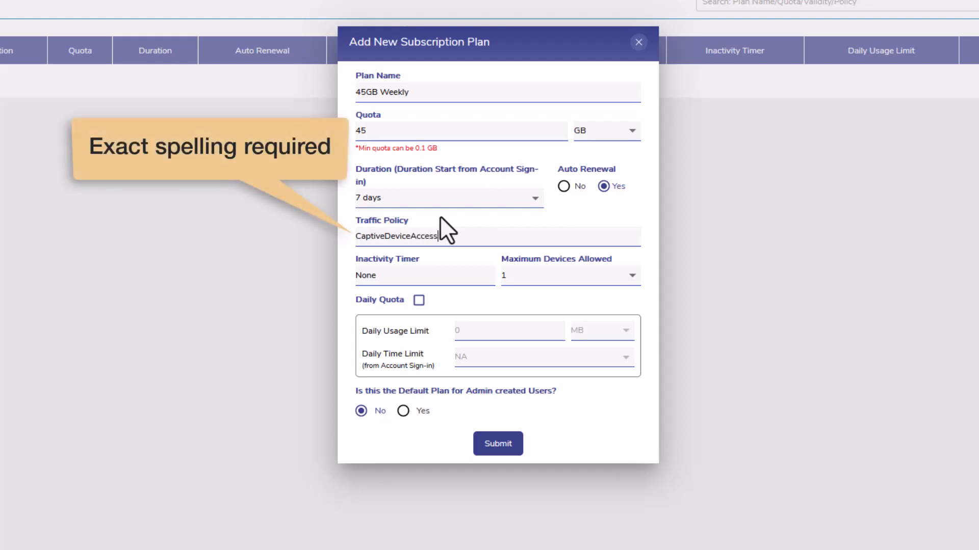
Set the inactivity timer to 1 hr and the maximum devices allowed to 3, and submit the 45GB Weekly plan
left_click(429, 275)
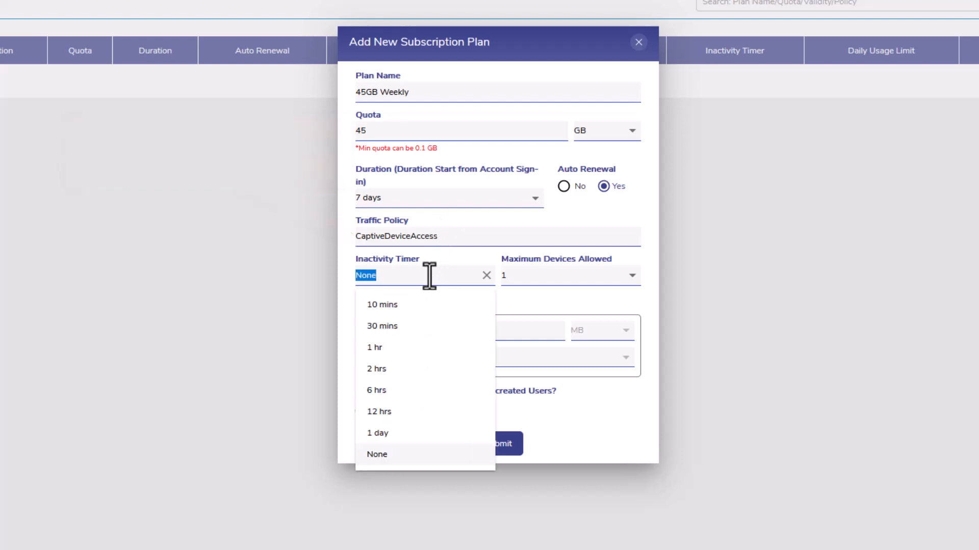
left_click(415, 349)
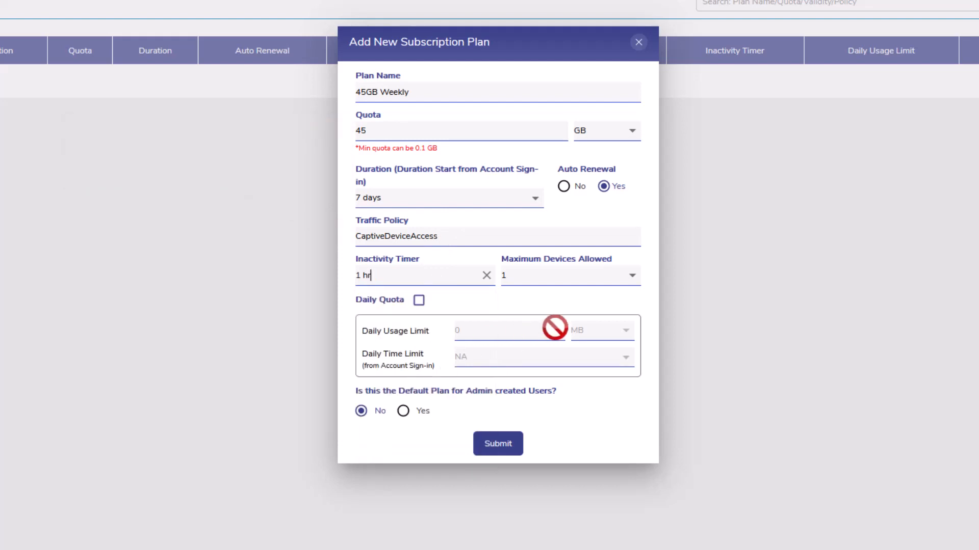
left_click(632, 278)
left_click(596, 347)
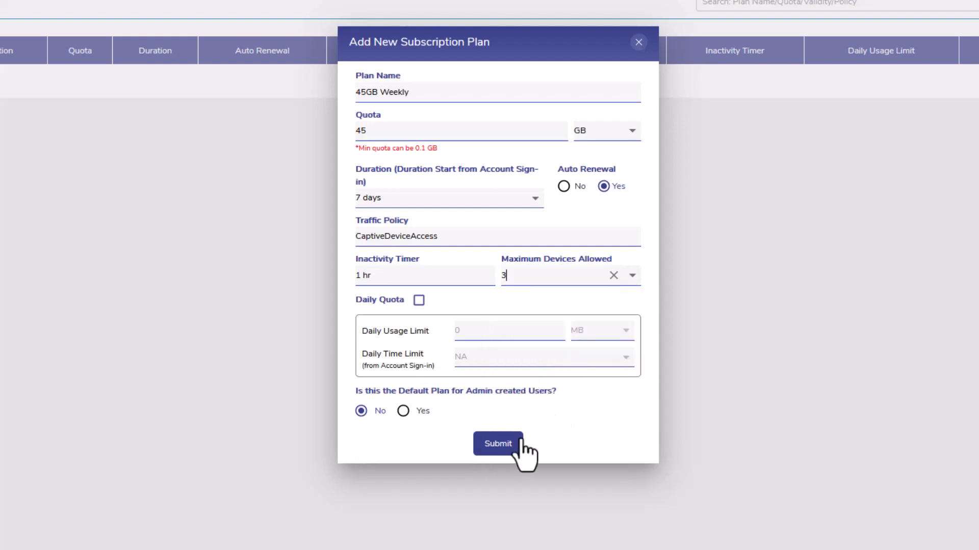
left_click(505, 451)
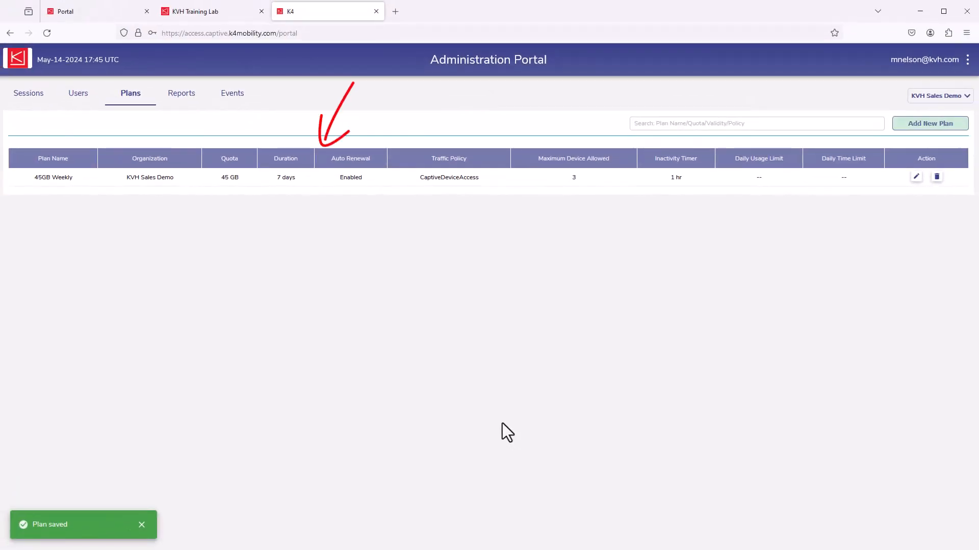
Start another subscription plan named 75GB Weekly with a quota of 75 GB
left_click(937, 126)
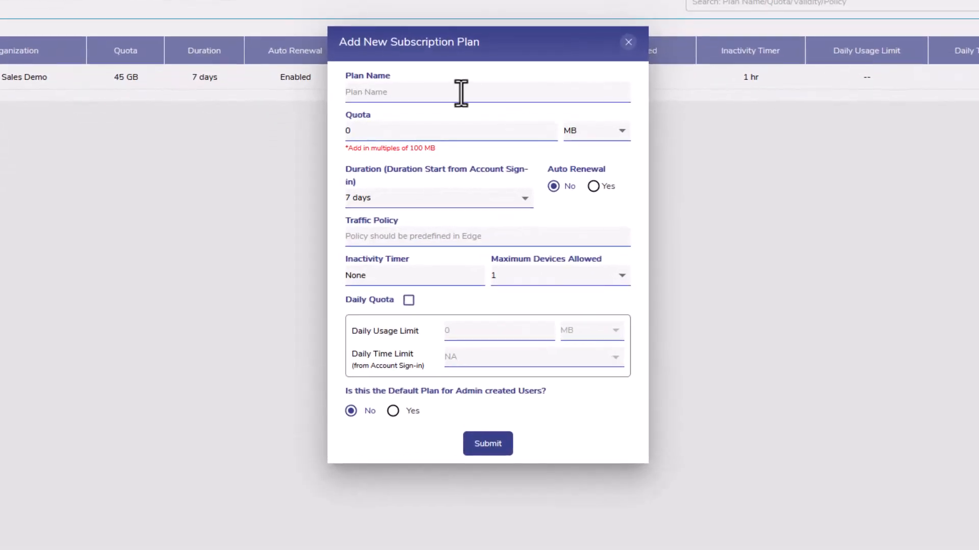
left_click(461, 92)
type("75GB Weekly")
left_click(623, 134)
left_click(568, 148)
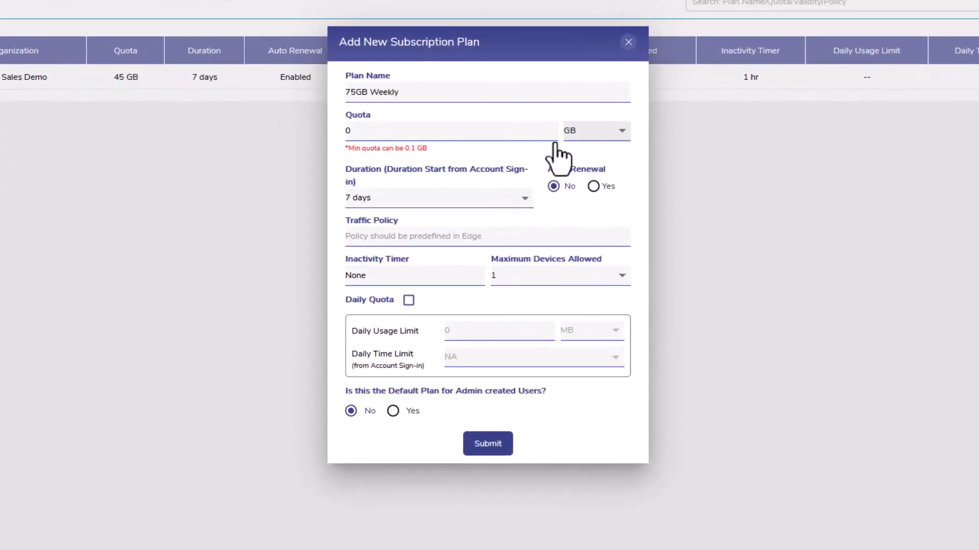
left_click(333, 131)
key("BackSpace")
type("75")
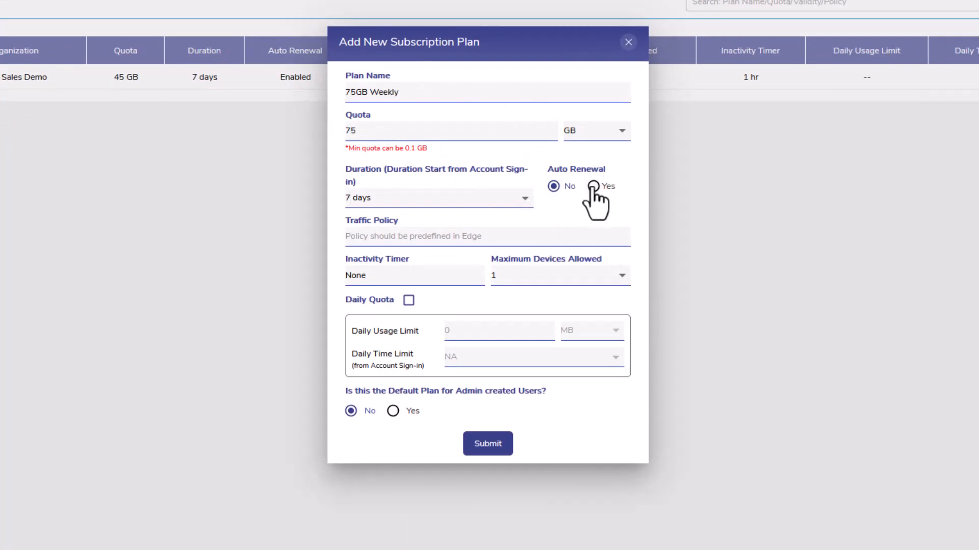
Enable auto renewal for the 75GB Weekly plan and enter CaptiveDeviceAccess as its traffic policy
left_click(593, 186)
left_click(381, 230)
type("CaptiveDeviceAccess")
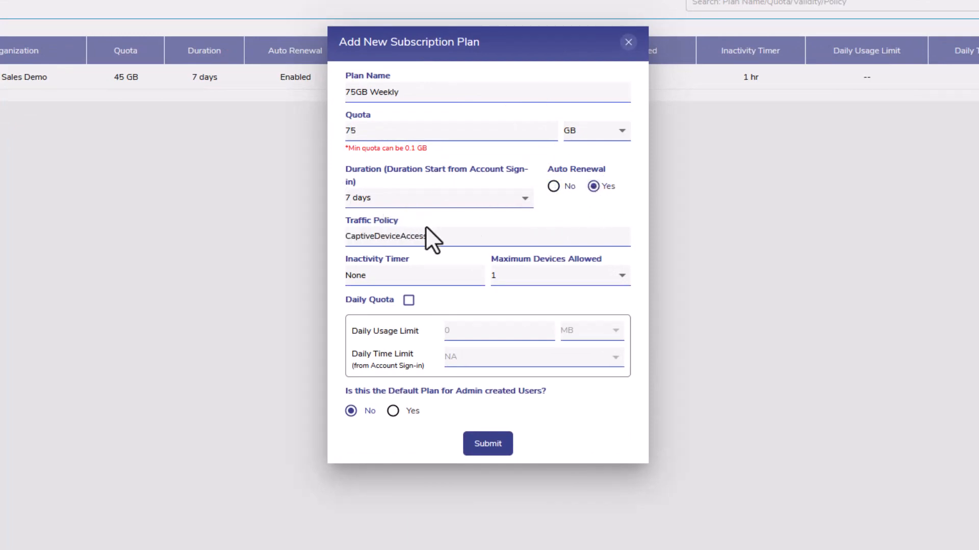
Give the 75GB Weekly plan a 1 hr inactivity timer and Unlimited maximum devices, and submit it
left_click(433, 275)
left_click(433, 345)
left_click(622, 276)
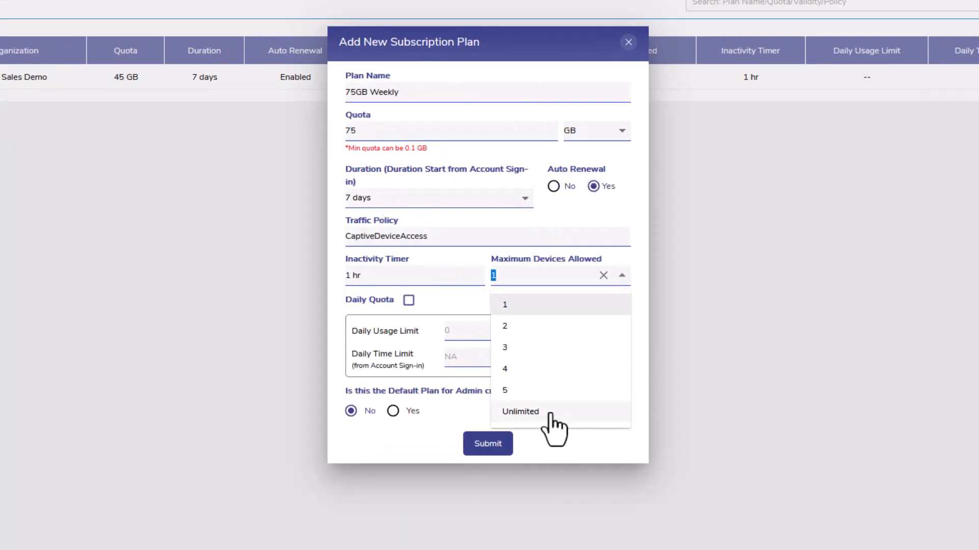
left_click(550, 414)
left_click(497, 442)
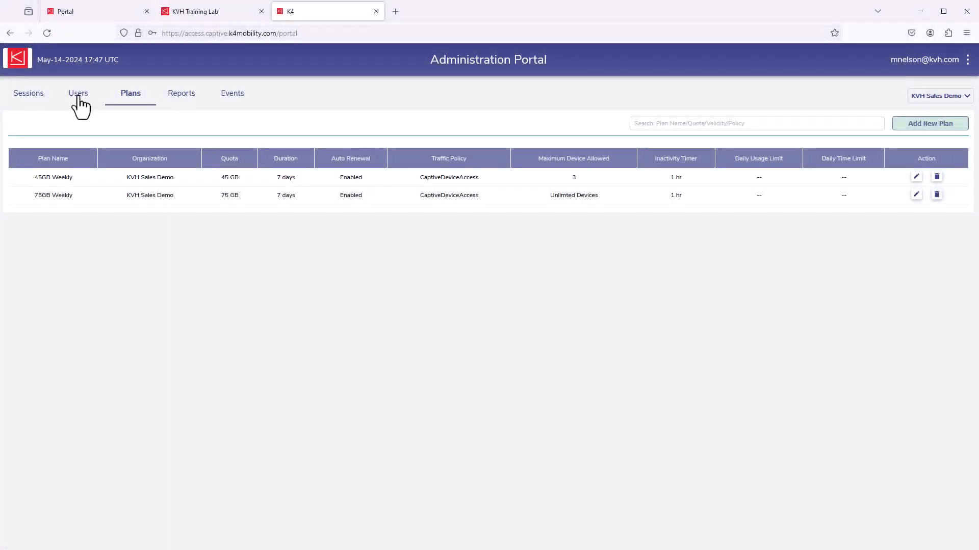
Start a new user account and fill in the first crew member's username and e-mail address
left_click(79, 97)
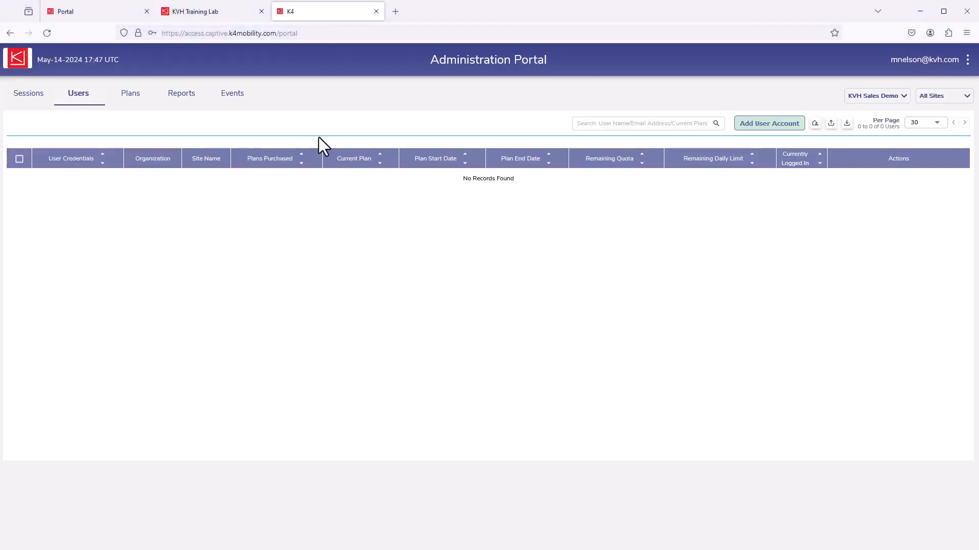
left_click(777, 127)
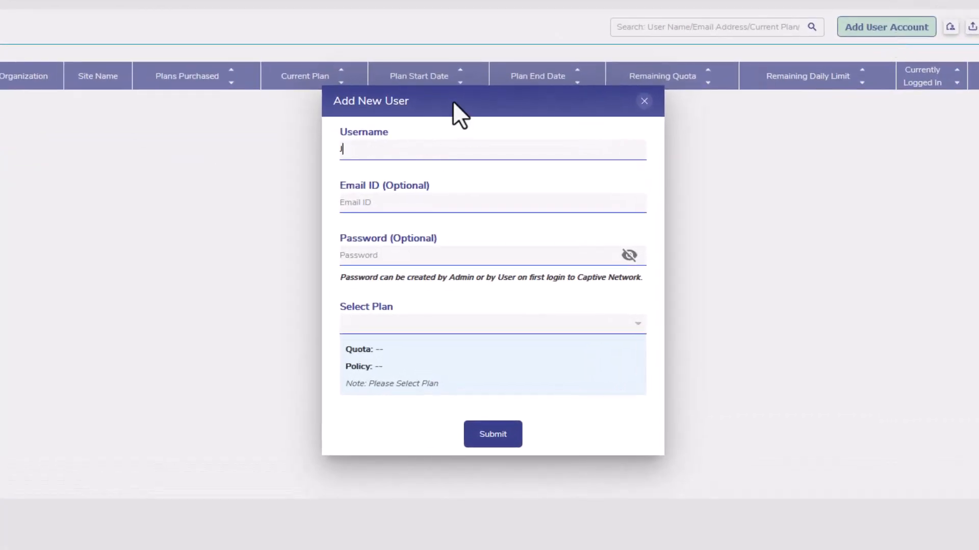
left_click(400, 201)
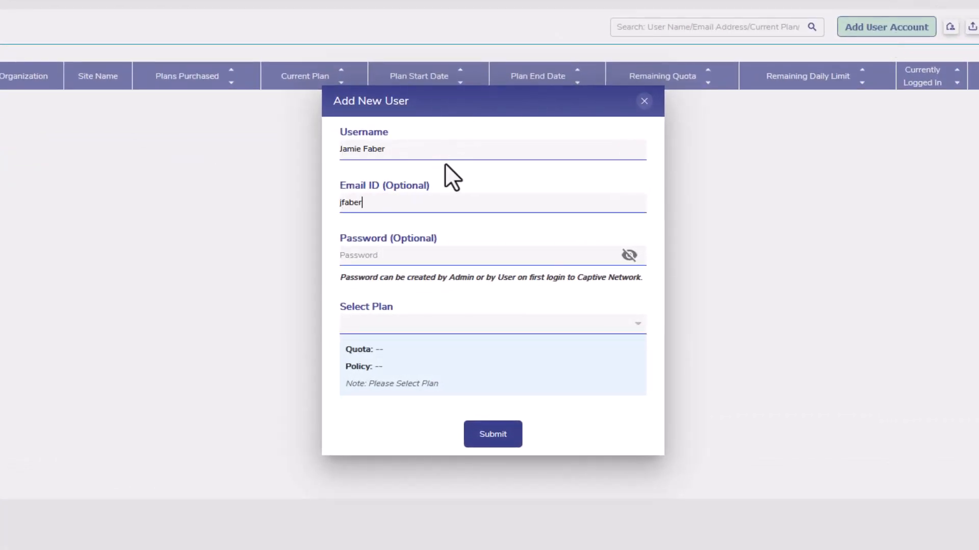
Enter the account password, assign the 45GB Weekly plan, submit the new user and close the confirmation
left_click(404, 254)
type("1234")
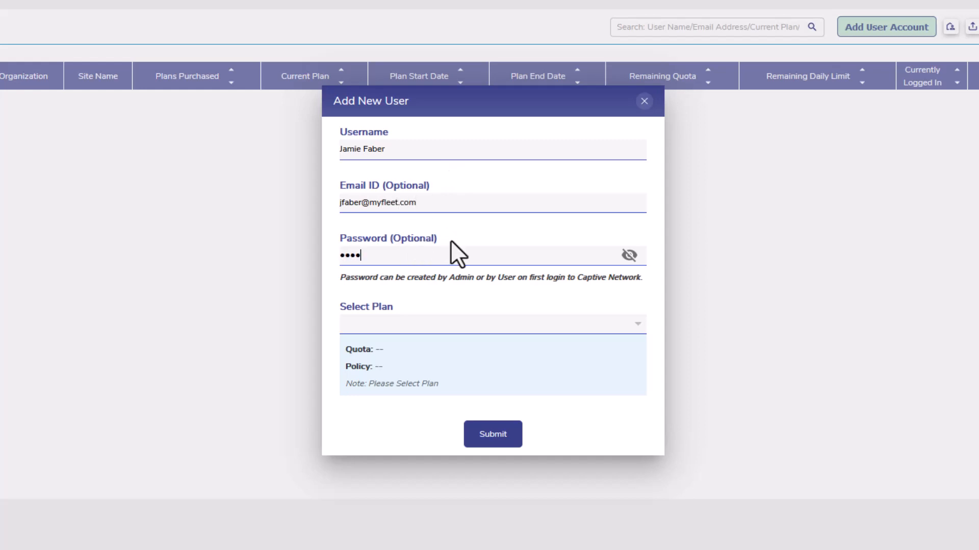
type("56789")
left_click(627, 326)
left_click(378, 326)
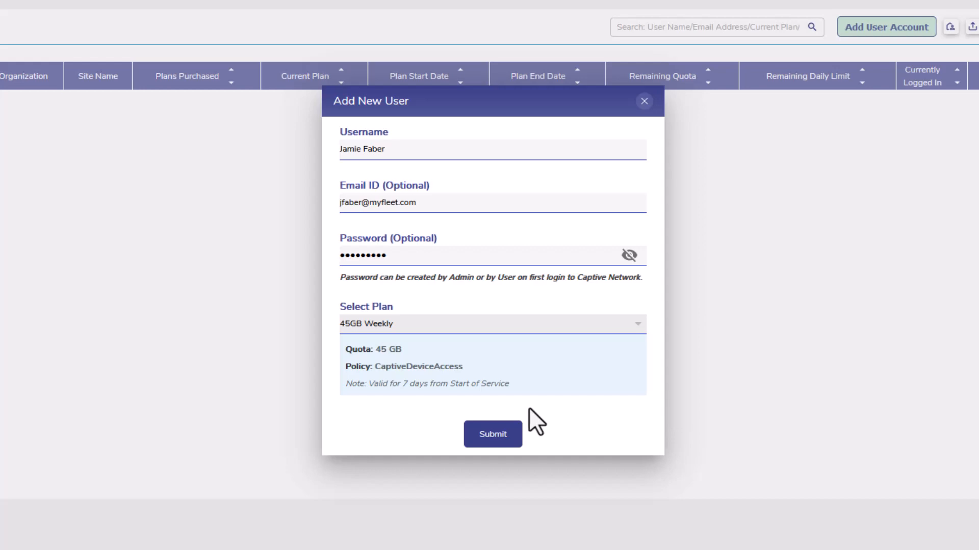
left_click(512, 438)
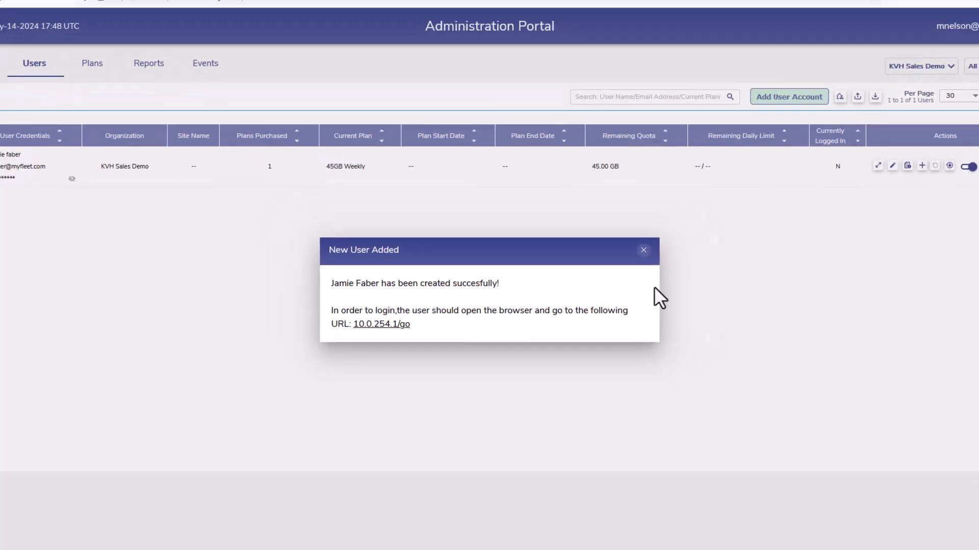
left_click(627, 262)
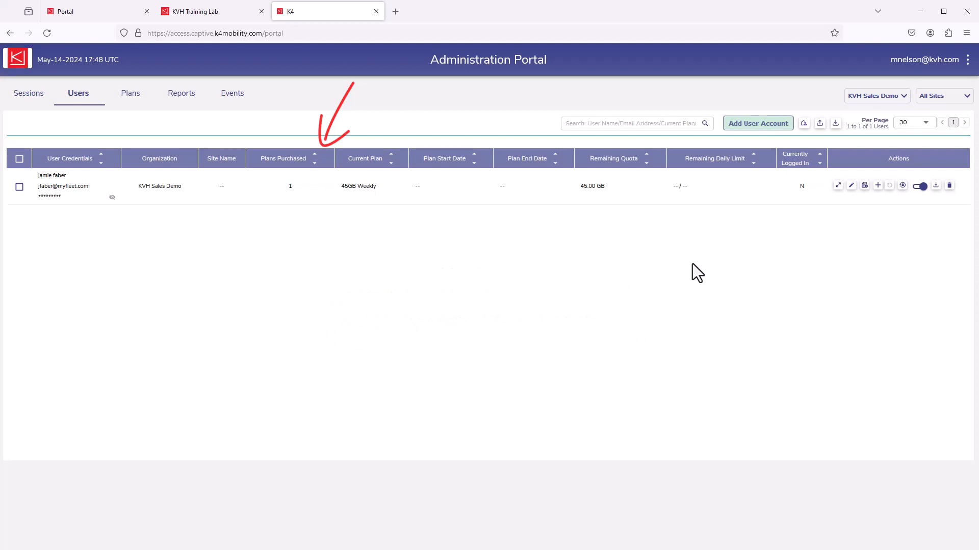
Start a second user account and fill in that crew member's username and e-mail address
left_click(765, 123)
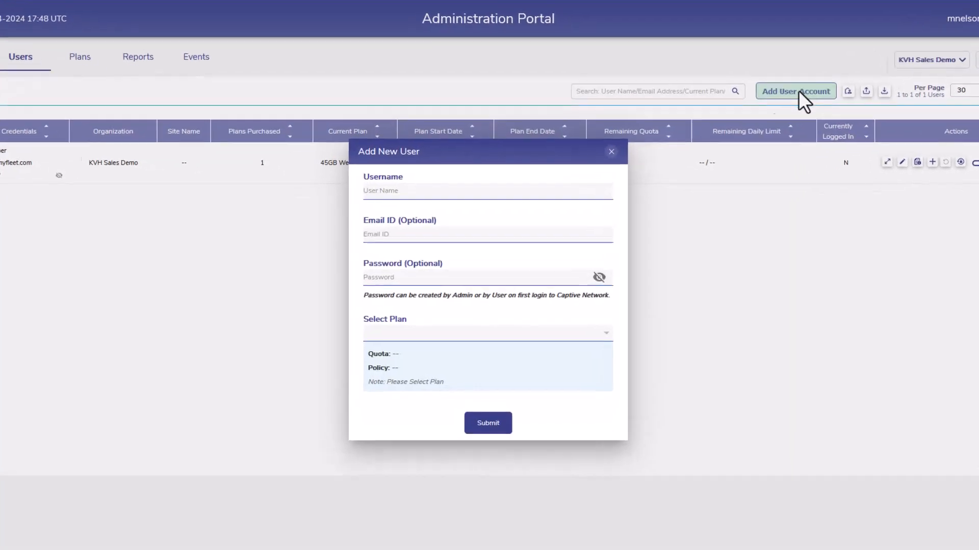
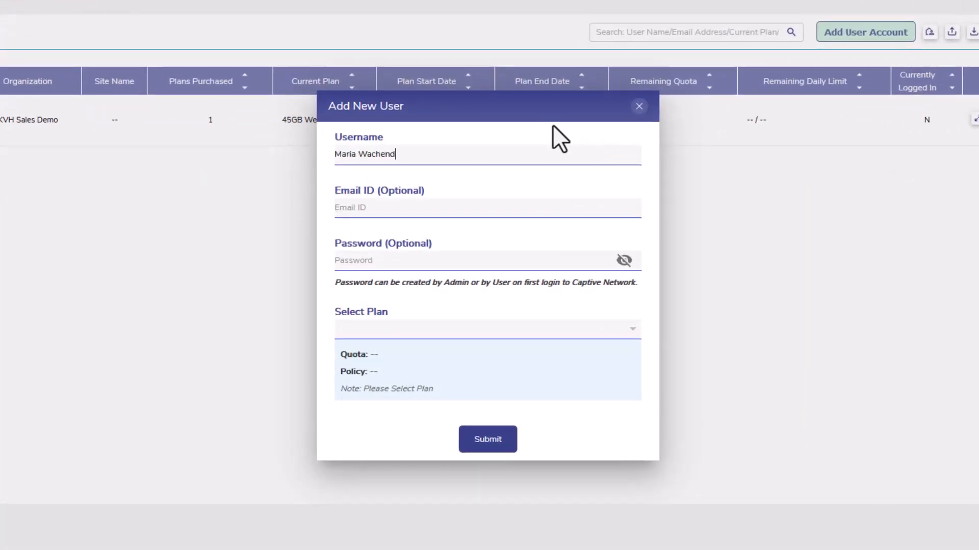
left_click(442, 200)
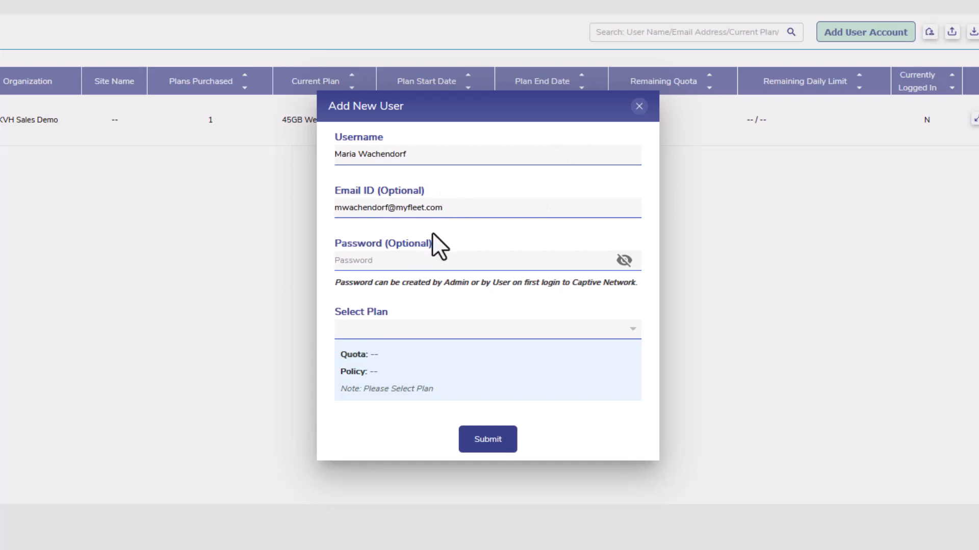
Enter the second user's password, assign the 75GB Weekly plan, submit the account and close the confirmation
key("Tab")
type("*********")
left_click(623, 331)
left_click(452, 349)
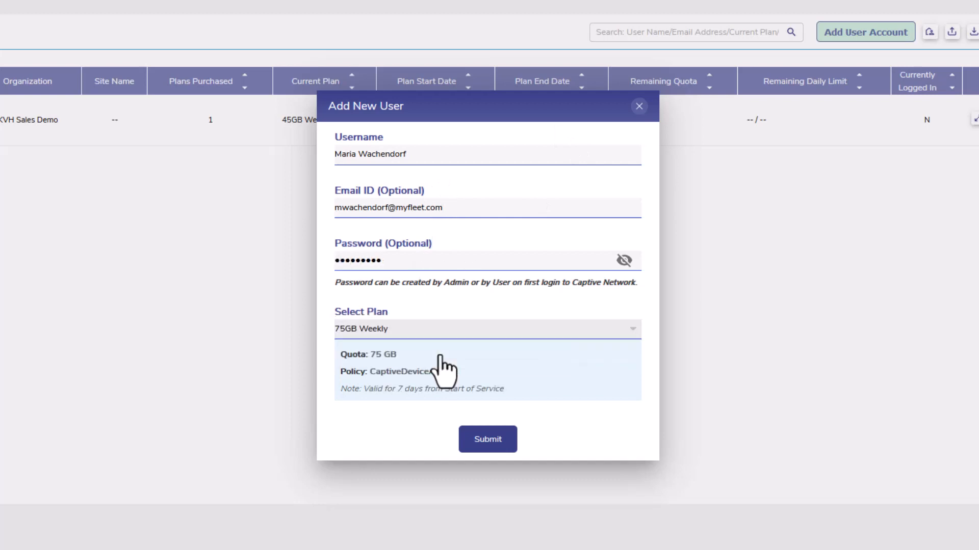
left_click(502, 442)
left_click(628, 262)
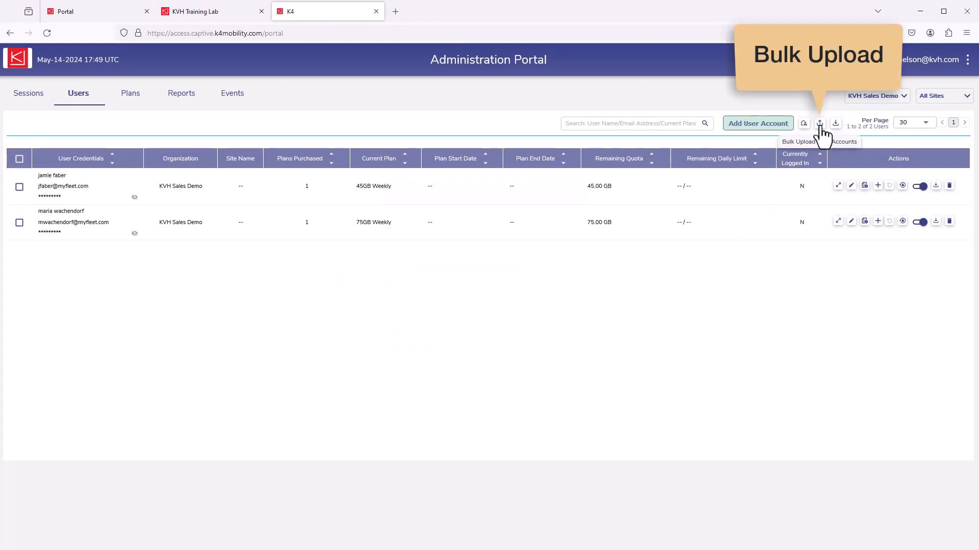
Download the created user accounts CSV for bulk upload, switch to Excel and complete the new users' rows with Enable access
left_click(819, 123)
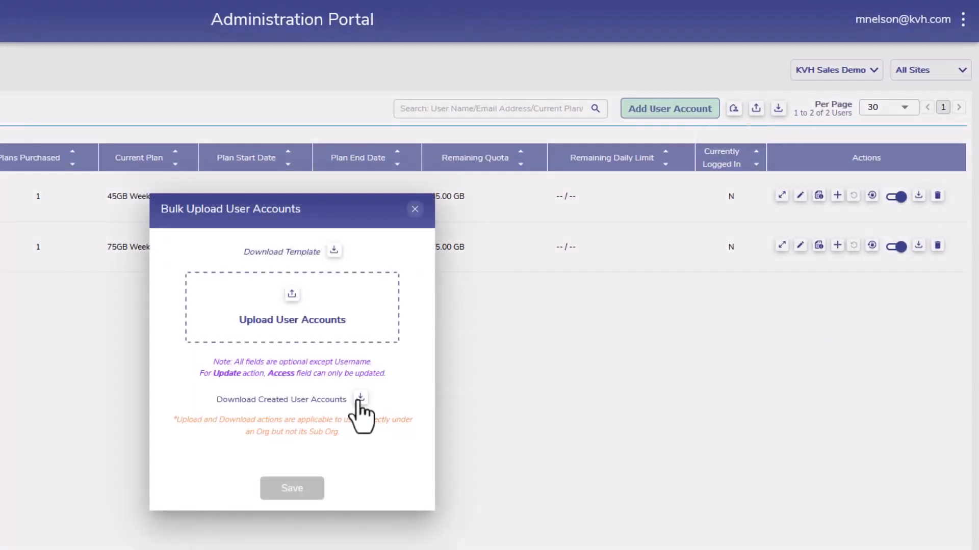
left_click(360, 397)
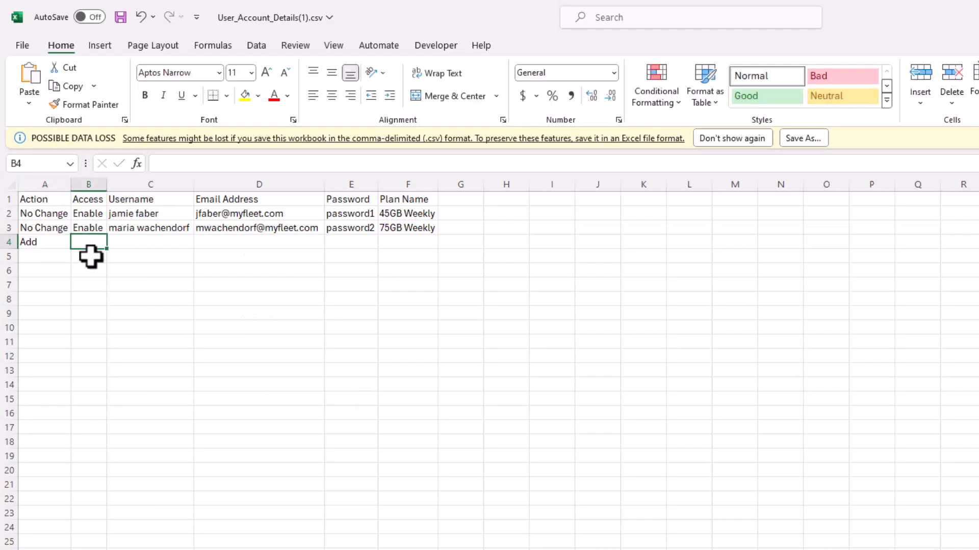
type("Enable")
key("Tab")
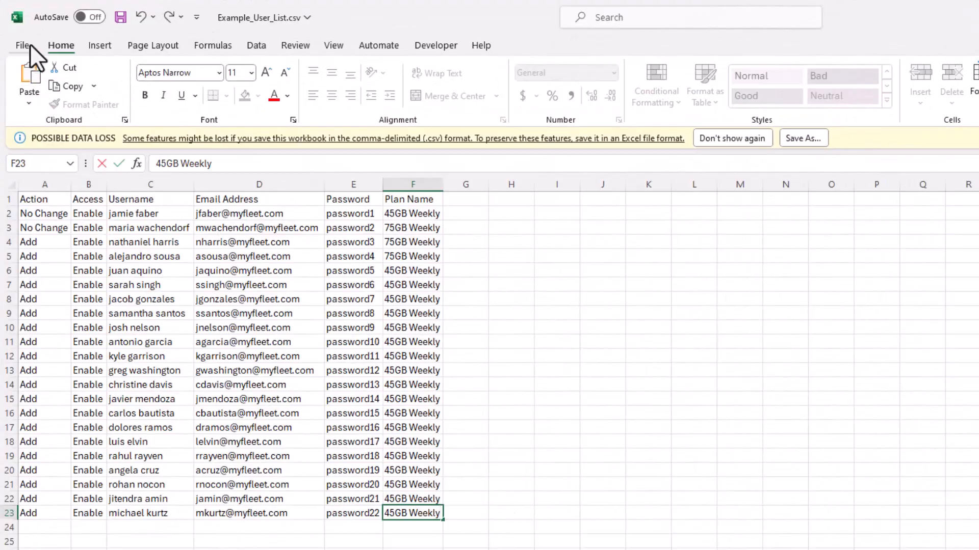
left_click(23, 45)
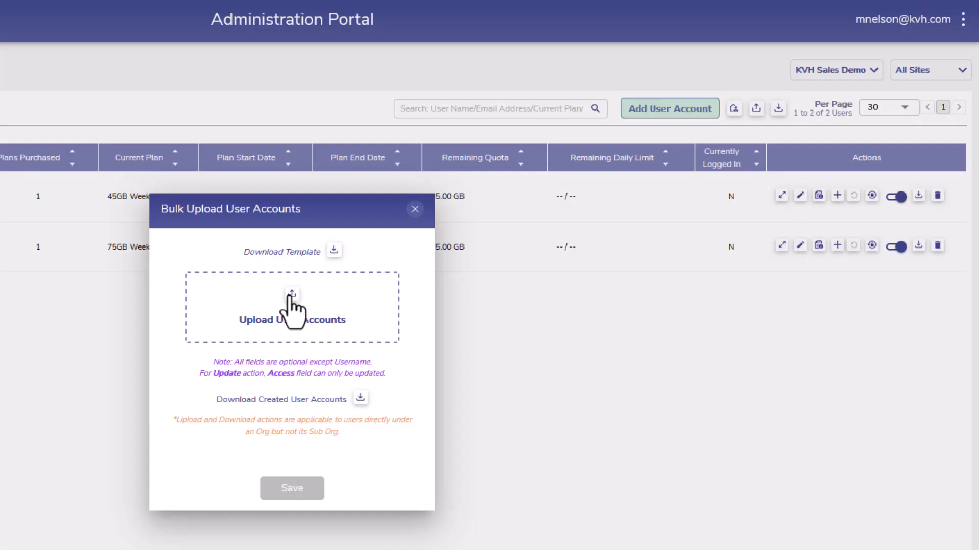
Upload Example_User_List.csv in the Administration Portal's bulk upload dialog and save the user accounts
left_click(289, 297)
left_click(424, 100)
left_click(657, 278)
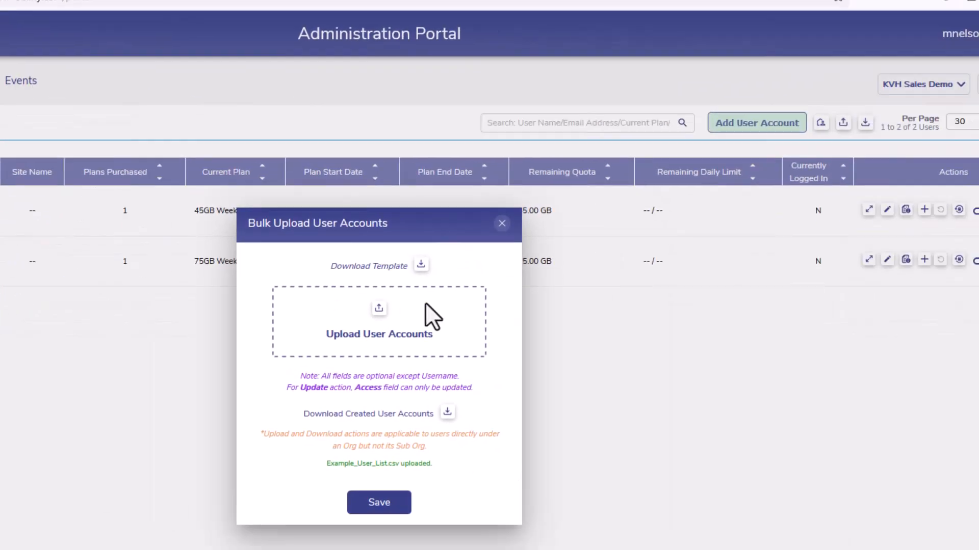
left_click(398, 503)
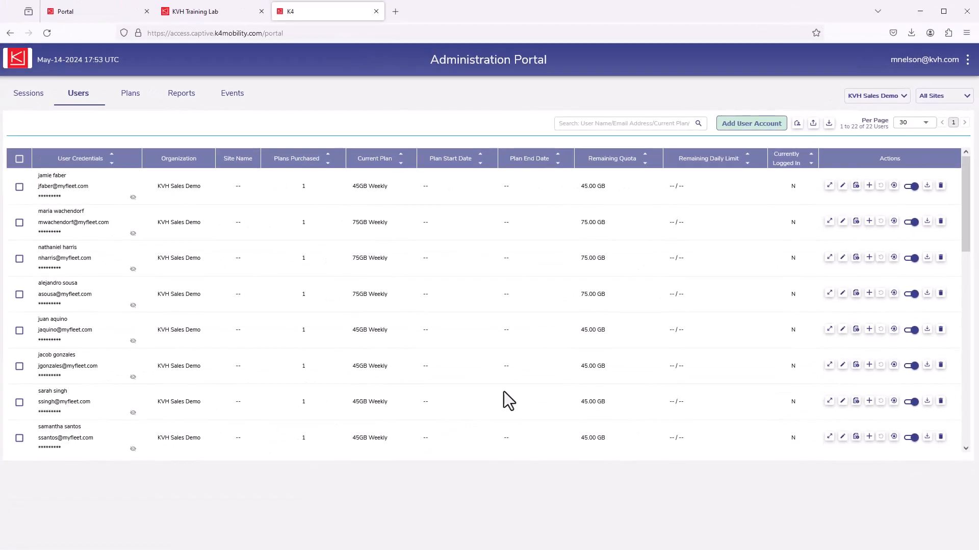
Assign the 45GB Weekly plan to user self-signup, review the Sign Up Information fields and save the settings
left_click(729, 113)
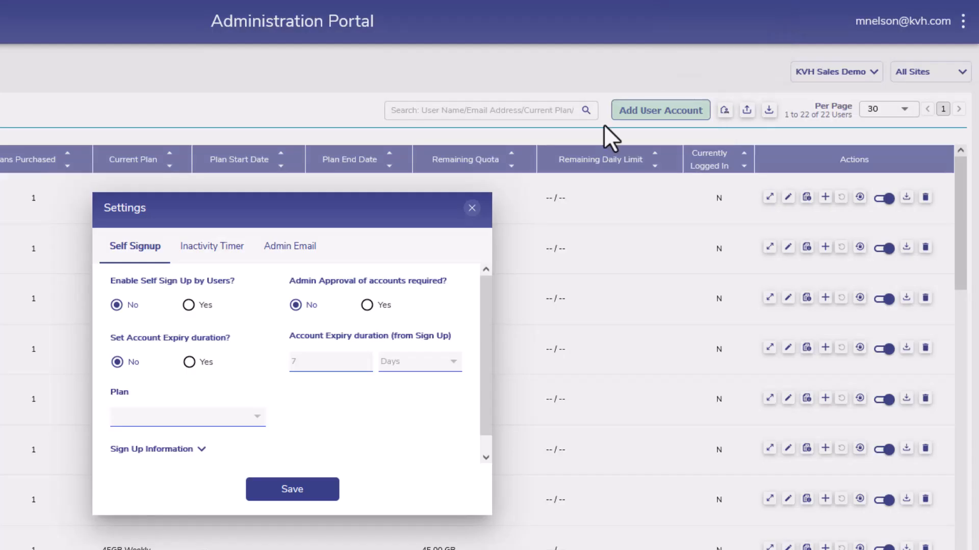
left_click(257, 423)
left_click(219, 426)
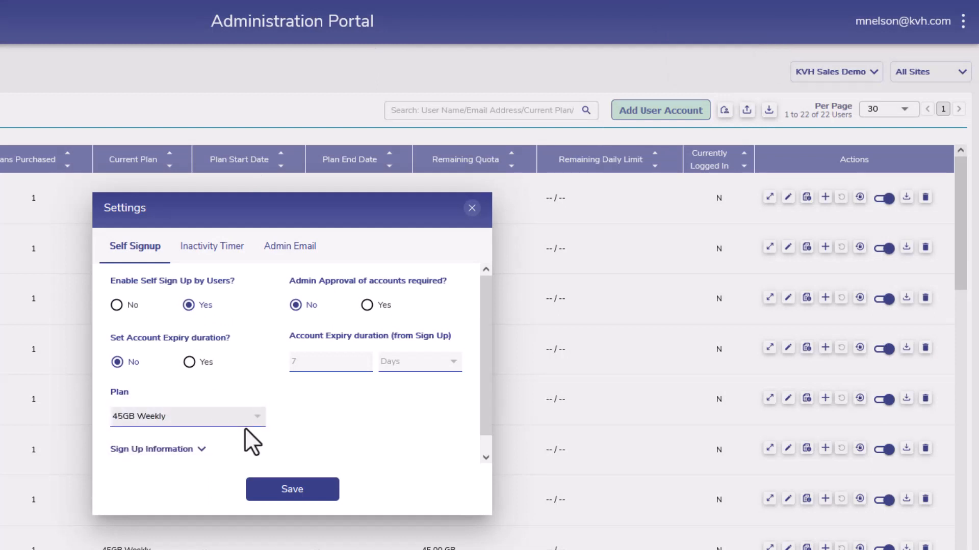
left_click(201, 450)
scroll(202, 455, "down", 2)
scroll(484, 397, "down", 2)
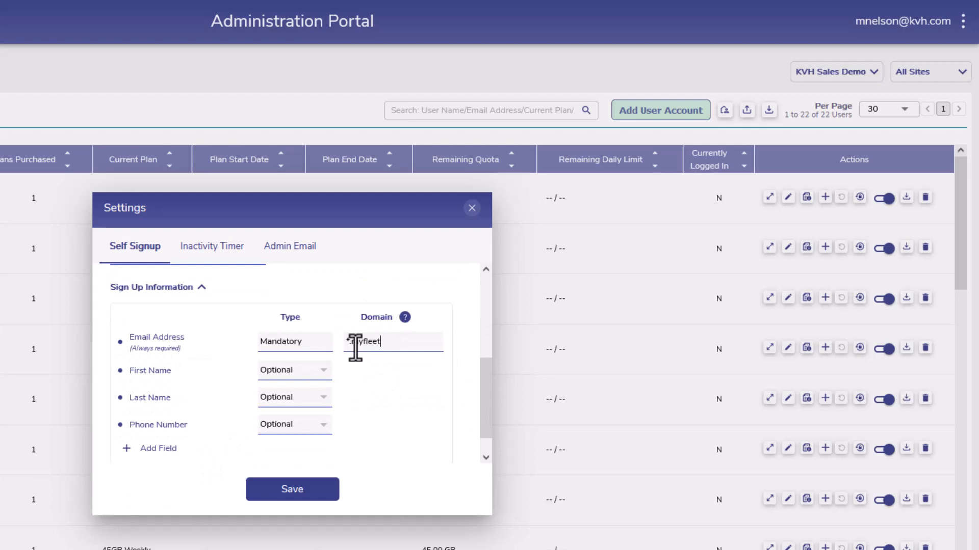
left_click(306, 490)
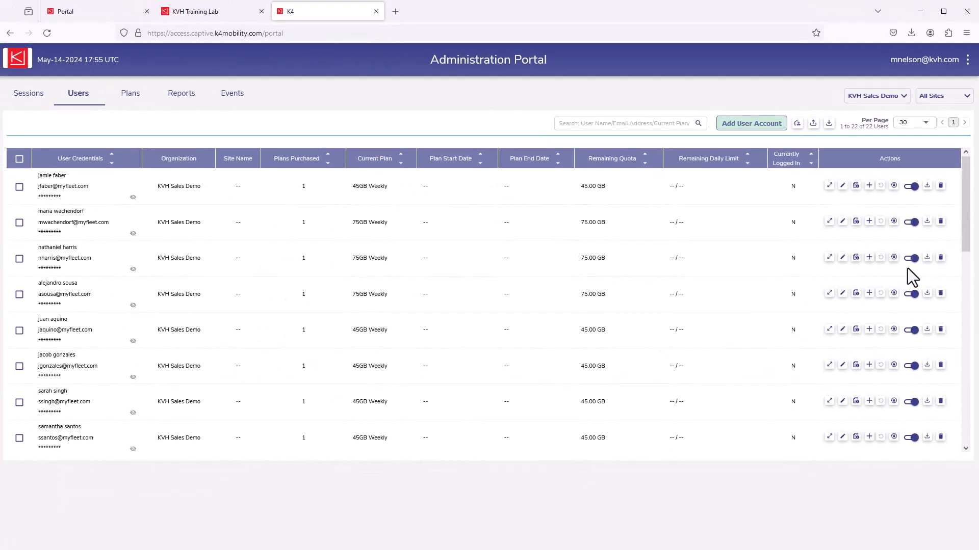
Generate a CSV usage report for all users starting May 1, 2024, and open the list of reports
mouse_move(969, 237)
left_mouse_down()
mouse_move(952, 310)
mouse_move(954, 457)
mouse_move(960, 293)
mouse_move(975, 225)
left_mouse_up()
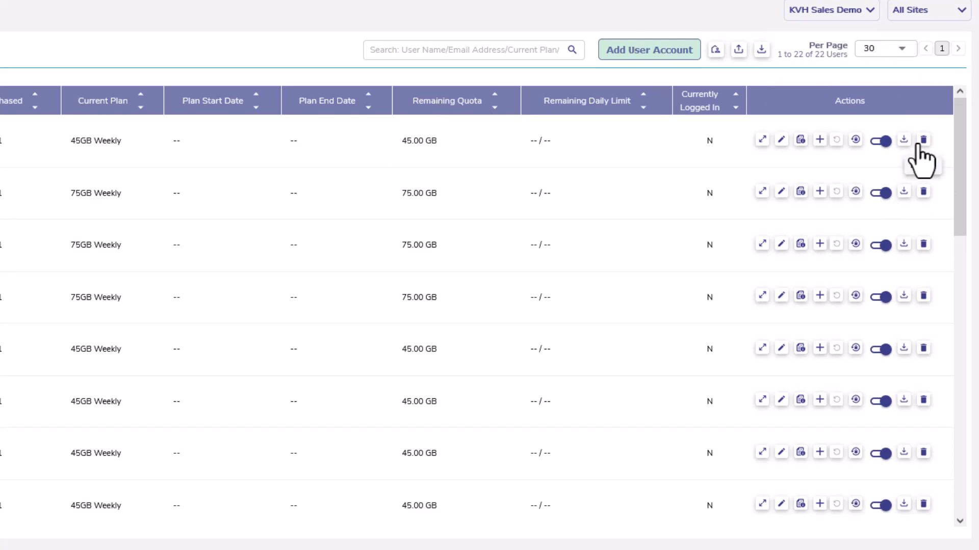
left_click(760, 51)
left_click(114, 244)
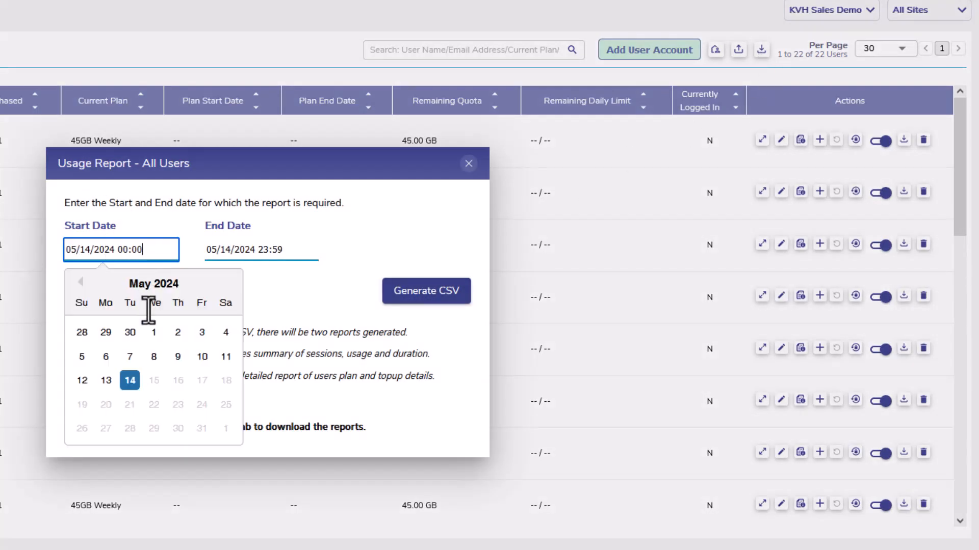
left_click(153, 332)
left_click(426, 305)
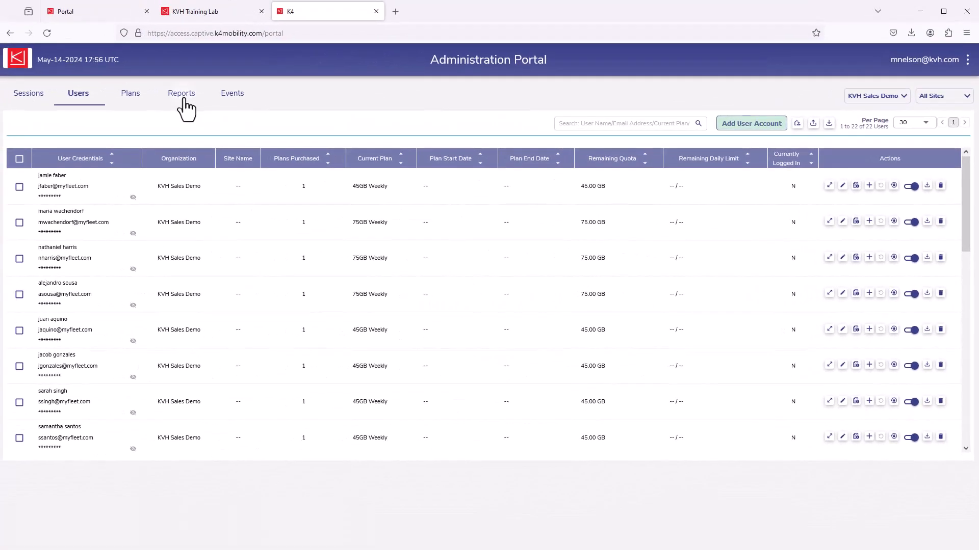
left_click(182, 94)
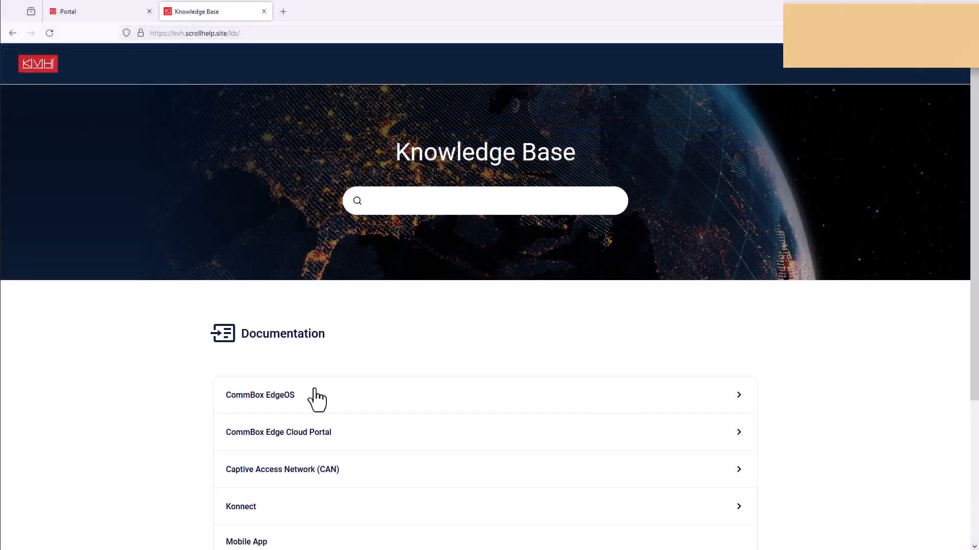
In the KVH Knowledge Base, open the Configuration Wizard article from the CommBox EdgeOS documentation
left_click(316, 400)
scroll(380, 421, "down", 4)
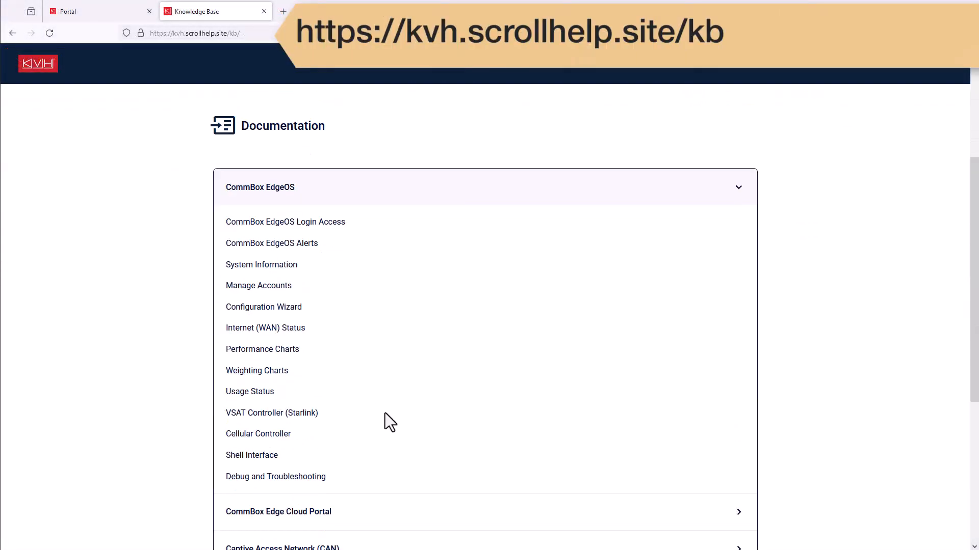
left_click(289, 308)
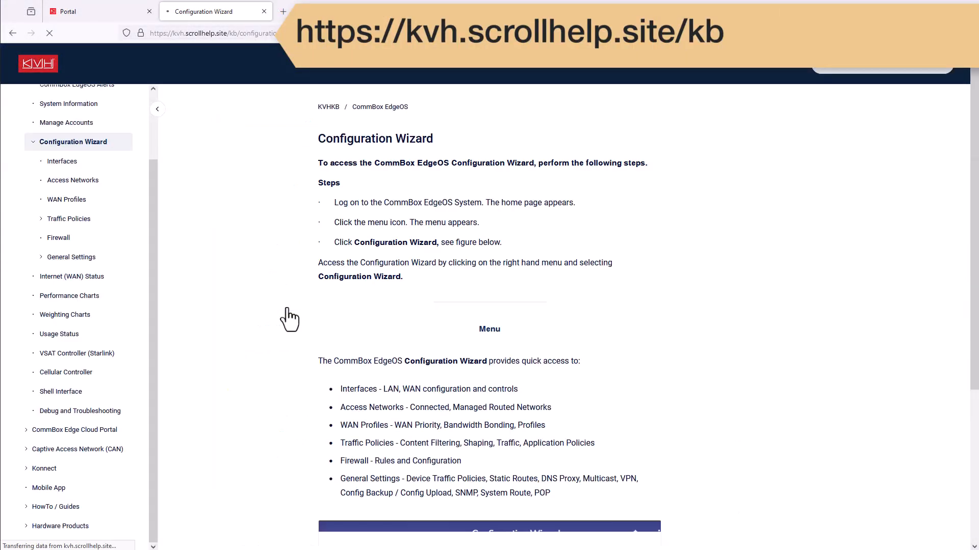